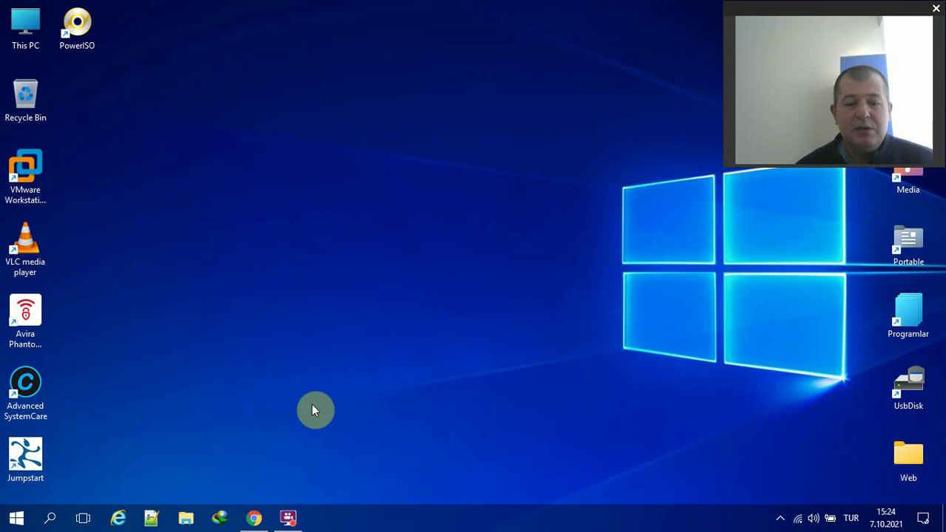
# Step: Switch to Chrome and select Windows 11 as the edition for the disk image (ISO) download on Microsoft's Windows 11 page
pyautogui.click(254, 511)
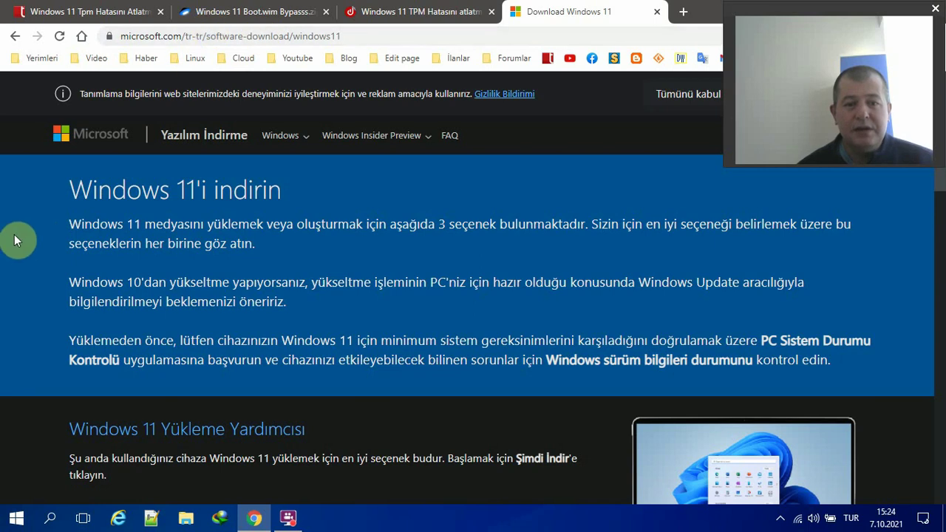
pyautogui.scroll(-2, 15, 235)
pyautogui.scroll(2, 19, 248)
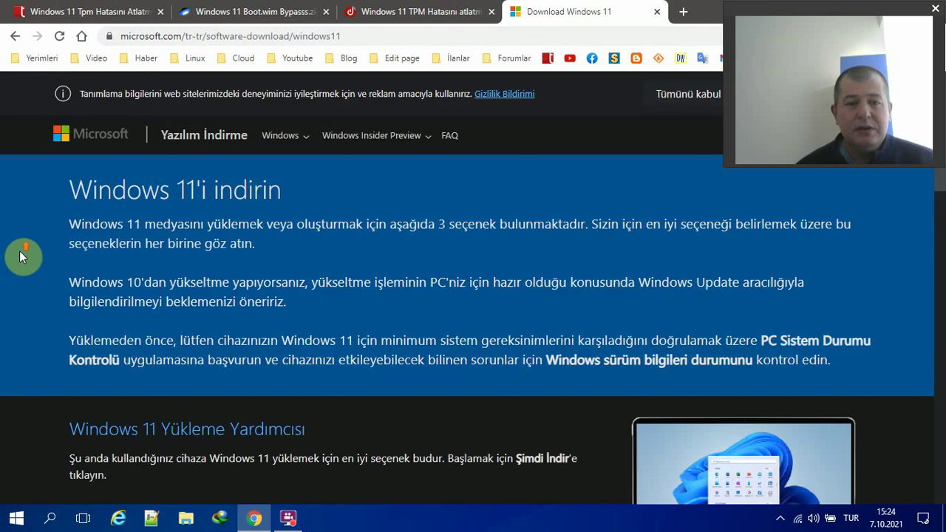
pyautogui.scroll(-1, 20, 250)
pyautogui.scroll(-2, 20, 252)
pyautogui.scroll(-4, 20, 257)
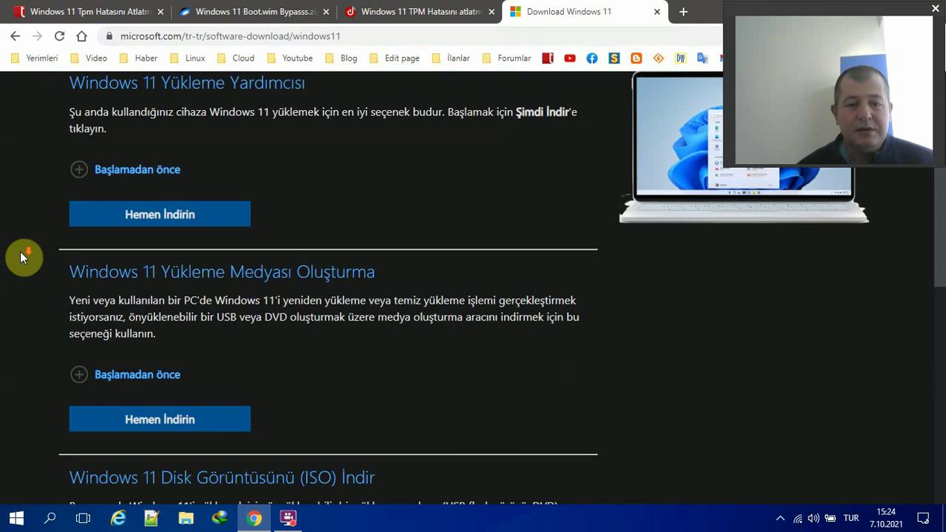
pyautogui.scroll(-1, 68, 365)
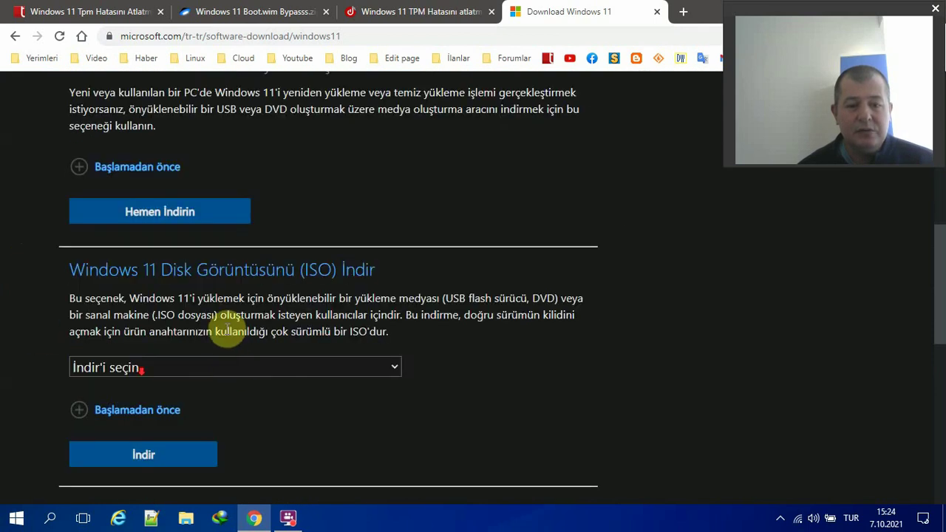
pyautogui.click(226, 365)
pyautogui.click(207, 406)
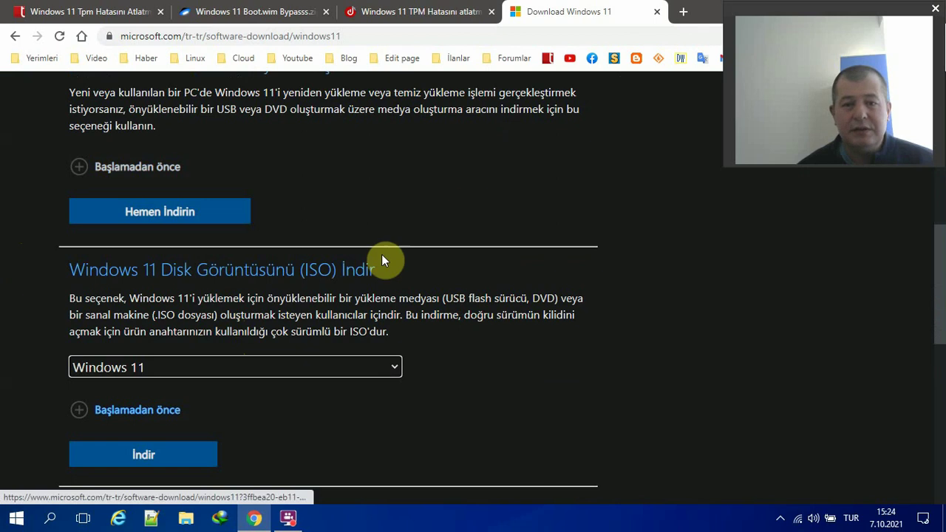
pyautogui.scroll(-2, 296, 295)
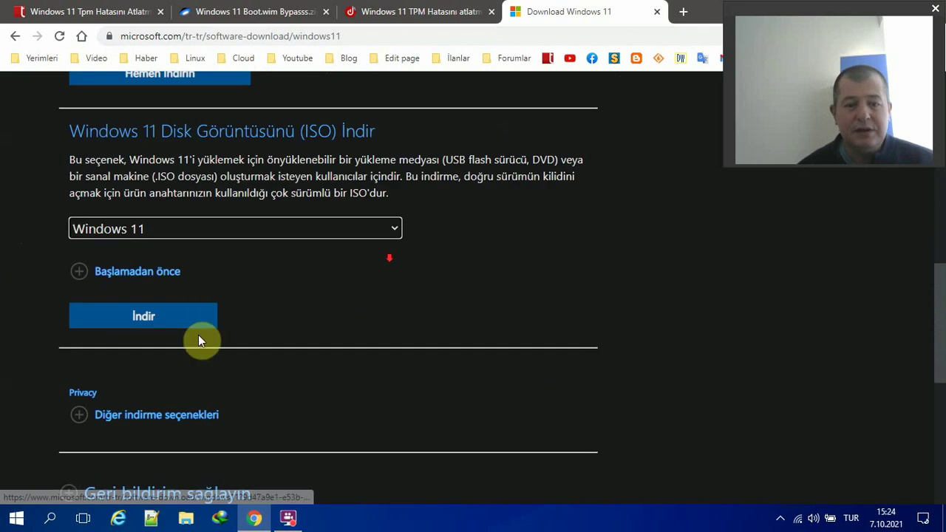
# Step: Review the tnctr.com topic on bypassing the Windows 11 TPM error, including its instructions and the bypass file's download link
pyautogui.click(42, 11)
pyautogui.scroll(5, 4, 207)
pyautogui.scroll(2, 4, 209)
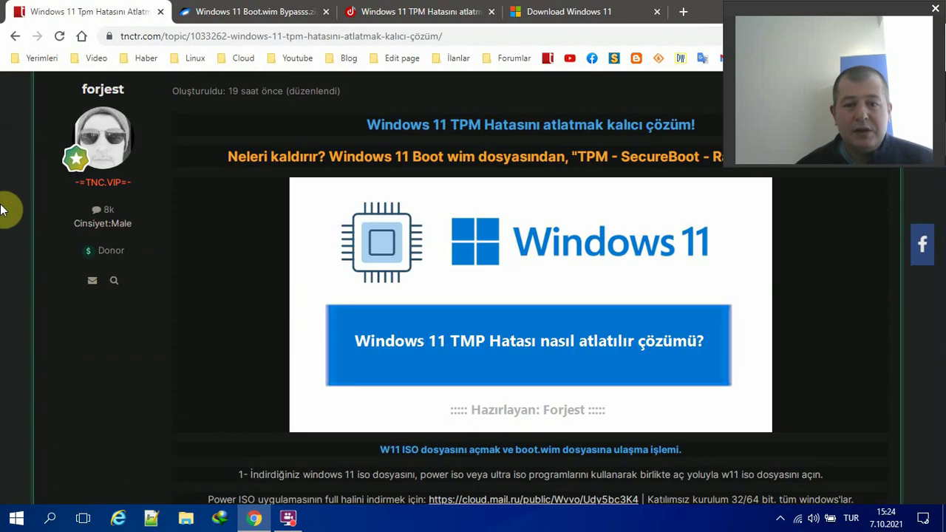
pyautogui.scroll(-10, 838, 279)
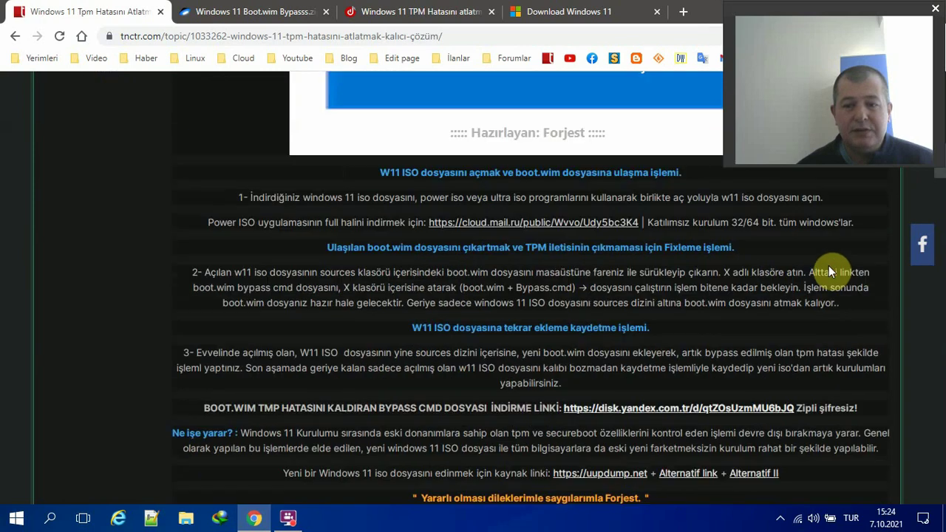
pyautogui.scroll(-2, 804, 287)
pyautogui.scroll(2, 792, 297)
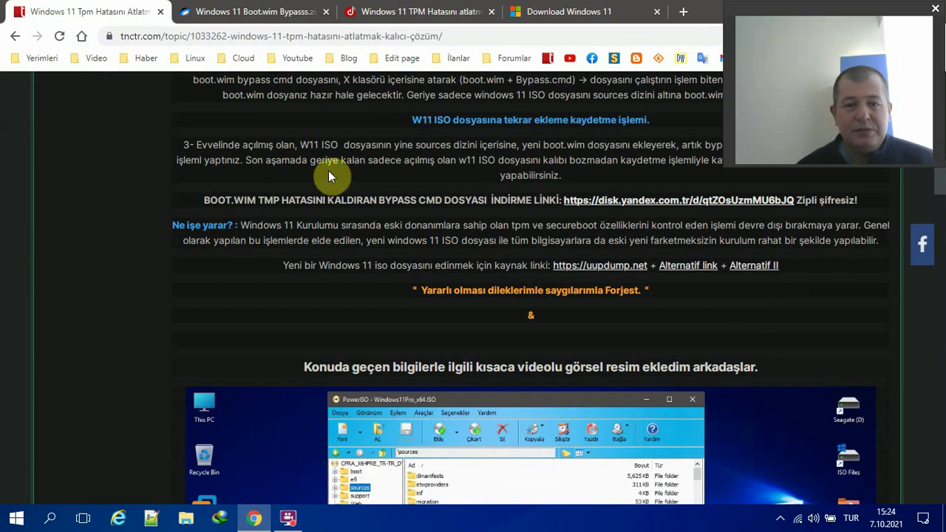
# Step: Place the donanimarsivi.com topic beside the tnctr.com one and look through its Windows 11 TPM bypass guide
pyautogui.moveTo(414, 11); pyautogui.dragTo(283, 6)
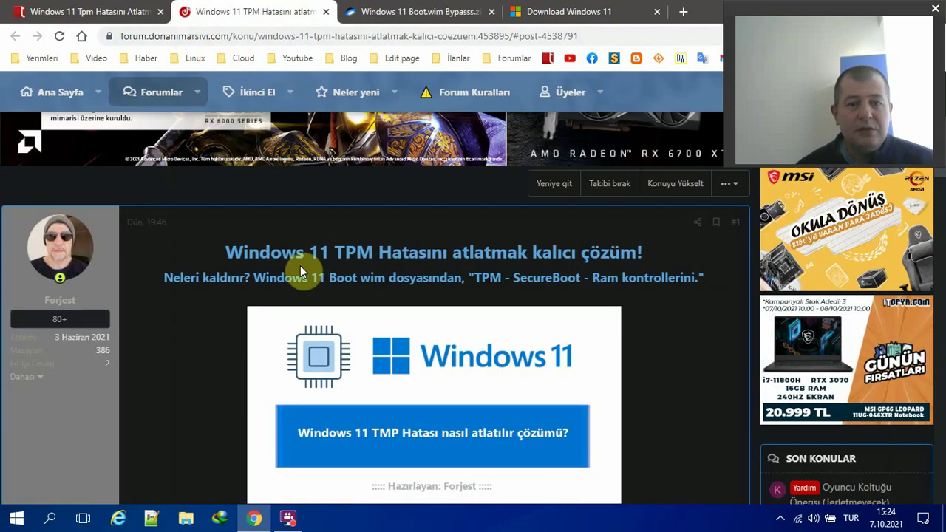
pyautogui.scroll(-5, 317, 312)
pyautogui.scroll(3, 255, 322)
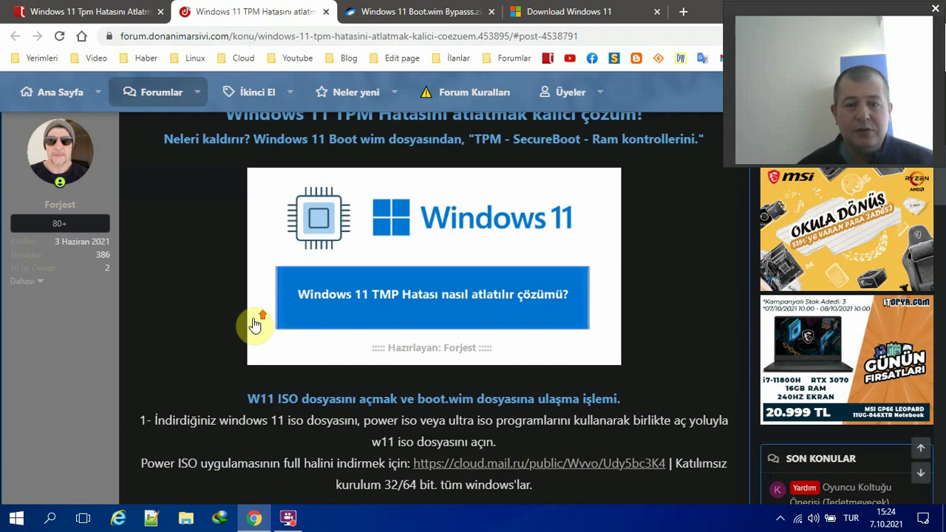
pyautogui.scroll(1, 253, 325)
pyautogui.scroll(-2, 251, 322)
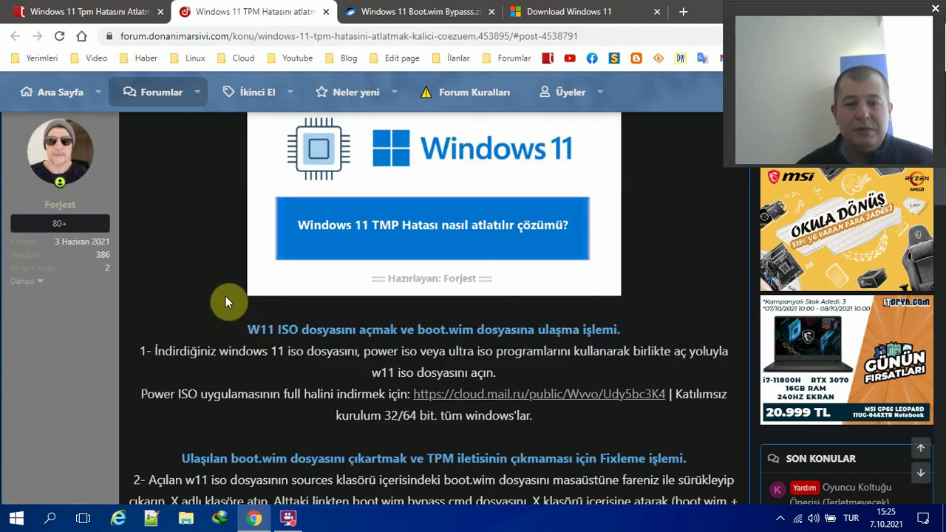
pyautogui.scroll(1, 225, 299)
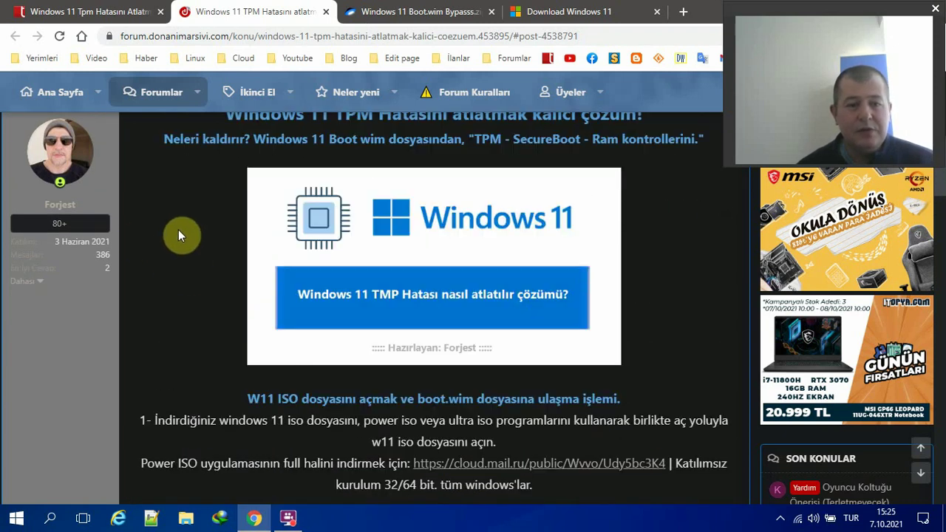
pyautogui.scroll(1, 184, 241)
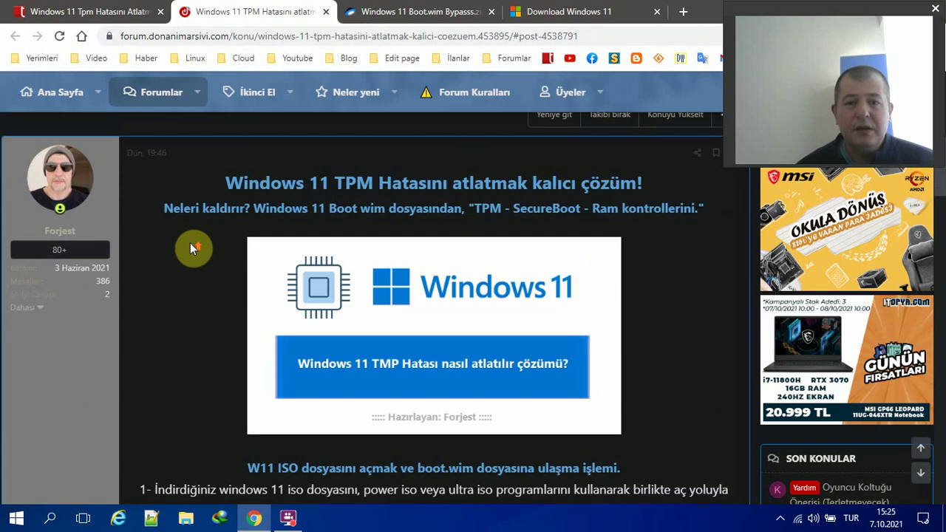
pyautogui.scroll(1, 193, 246)
# Step: Download Windows 11 Boot.wim Bypasss.zip from the Yandex Disk page into the Downloads\Video folder
pyautogui.click(433, 12)
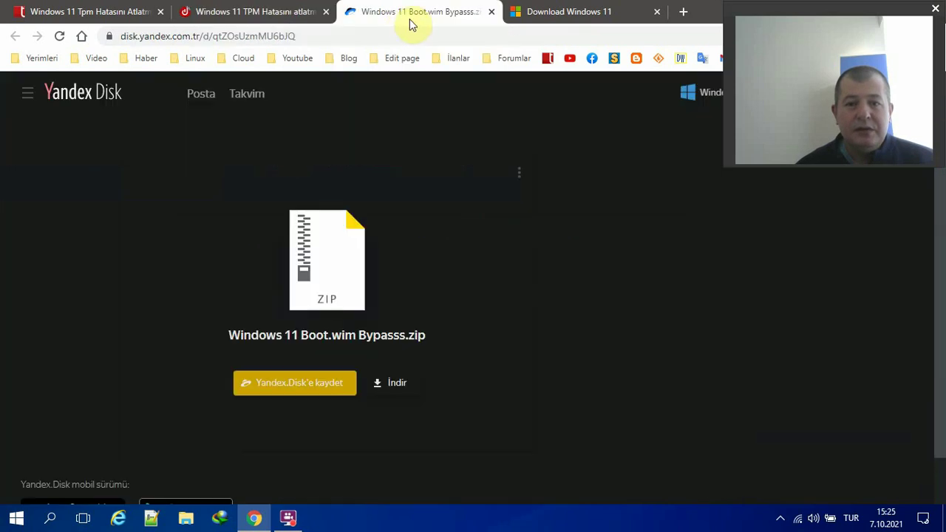
pyautogui.click(395, 383)
pyautogui.click(244, 10)
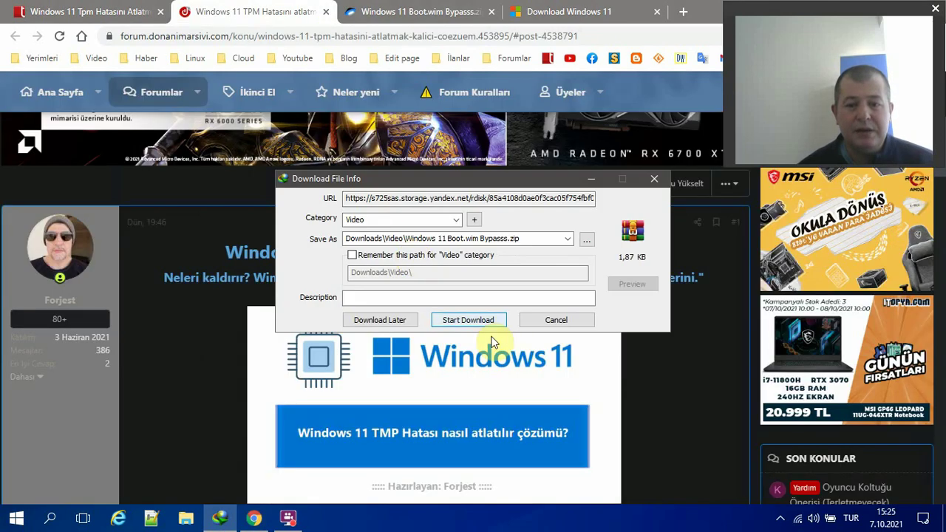
pyautogui.click(484, 320)
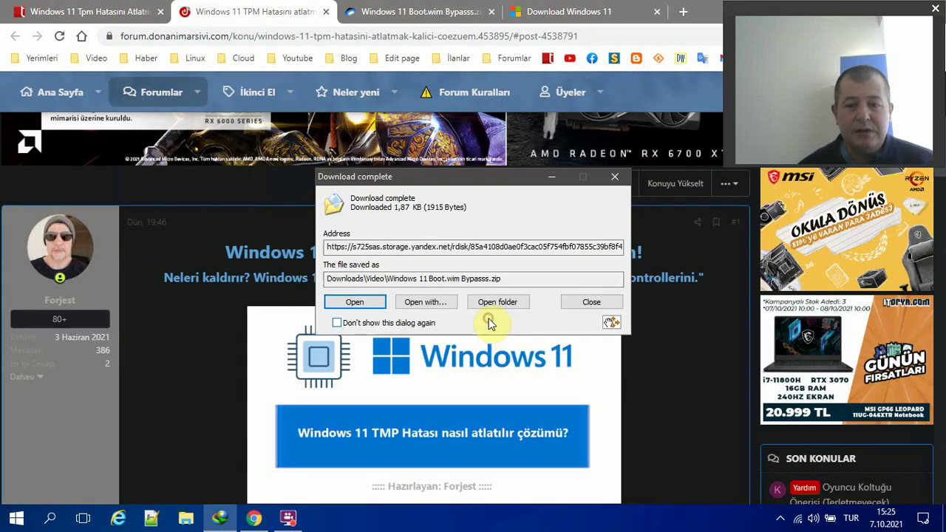
# Step: Locate the bypass file's link in the forum post, then open the folder containing the downloaded zip and clear the browser from view
pyautogui.click(169, 347)
pyautogui.scroll(-9, 187, 339)
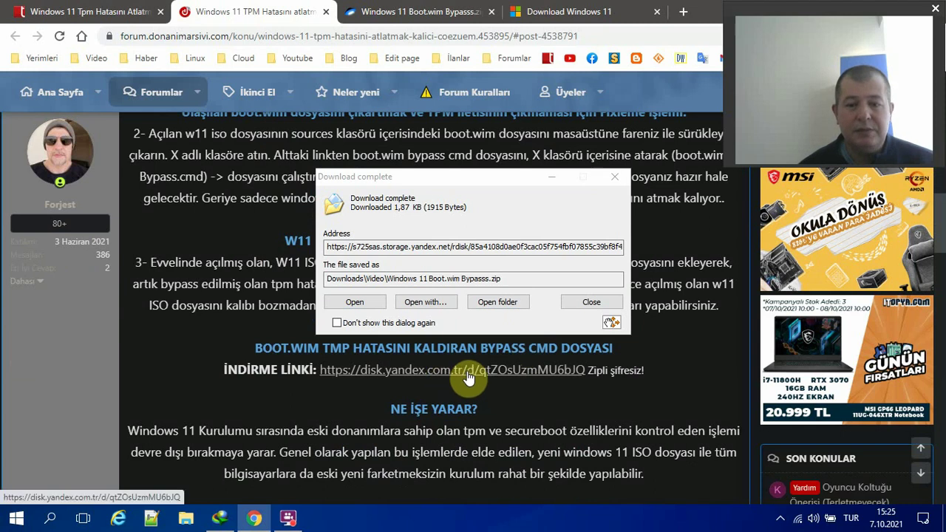
pyautogui.click(510, 303)
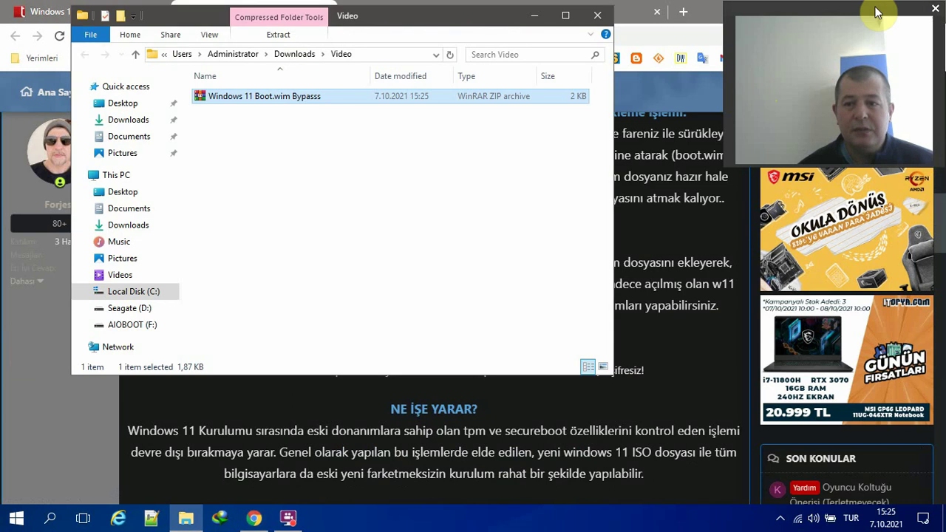
pyautogui.click(875, 12)
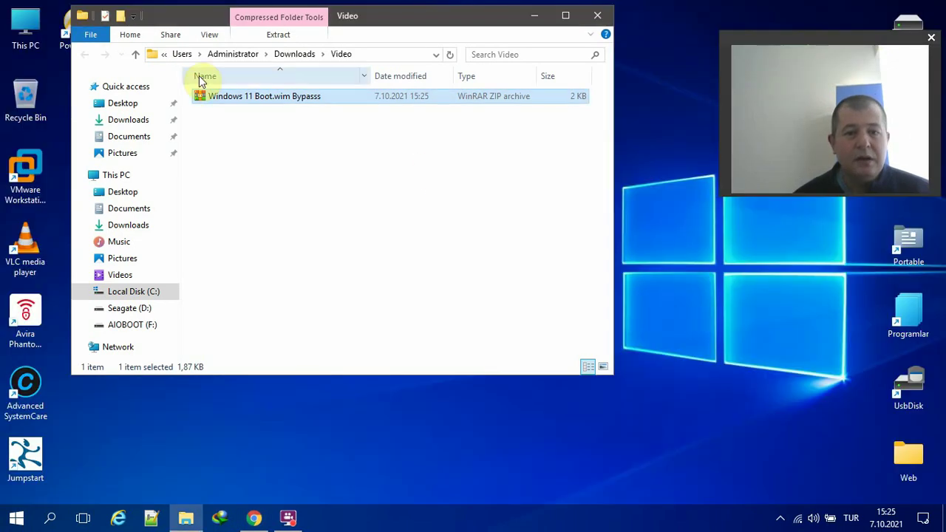
# Step: Extract the Windows 11 Boot.wim Bypasss archive directly into the current Video folder with WinRAR
pyautogui.rightClick(229, 102)
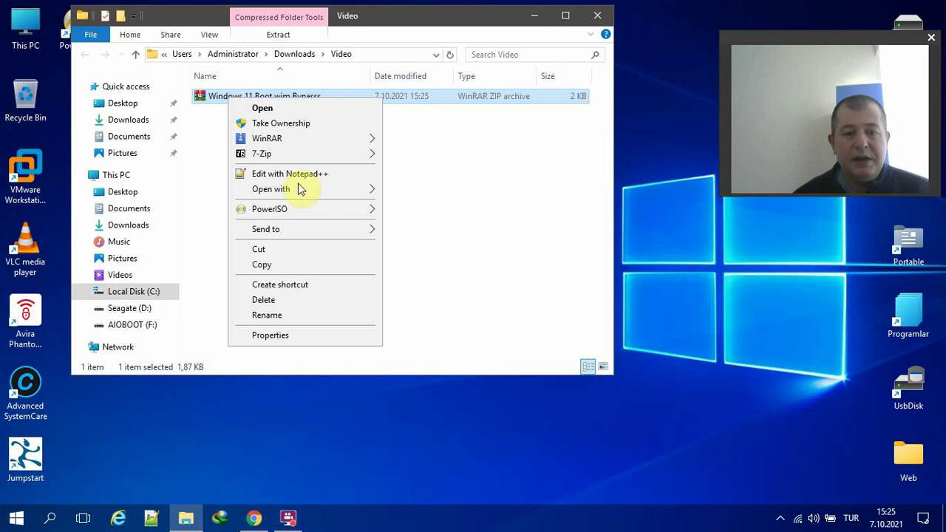
pyautogui.moveTo(311, 157)
pyautogui.moveTo(338, 147)
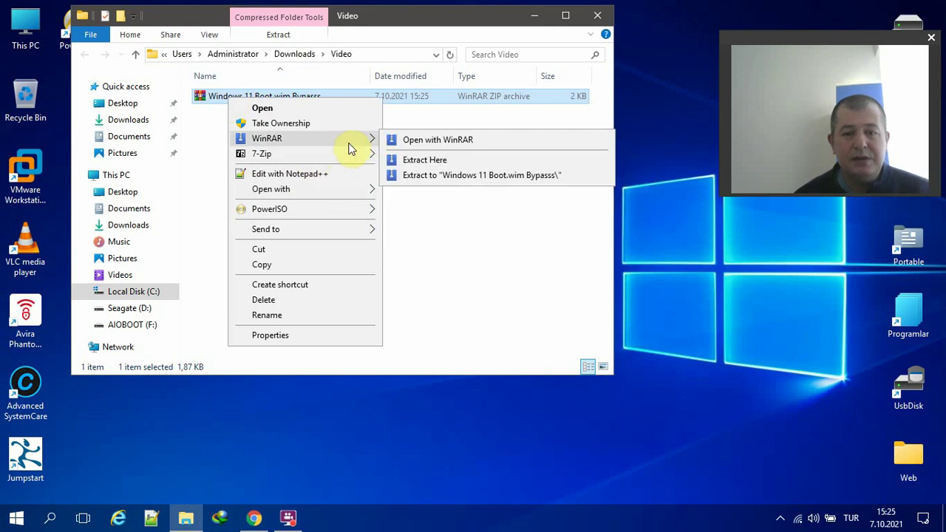
pyautogui.click(408, 161)
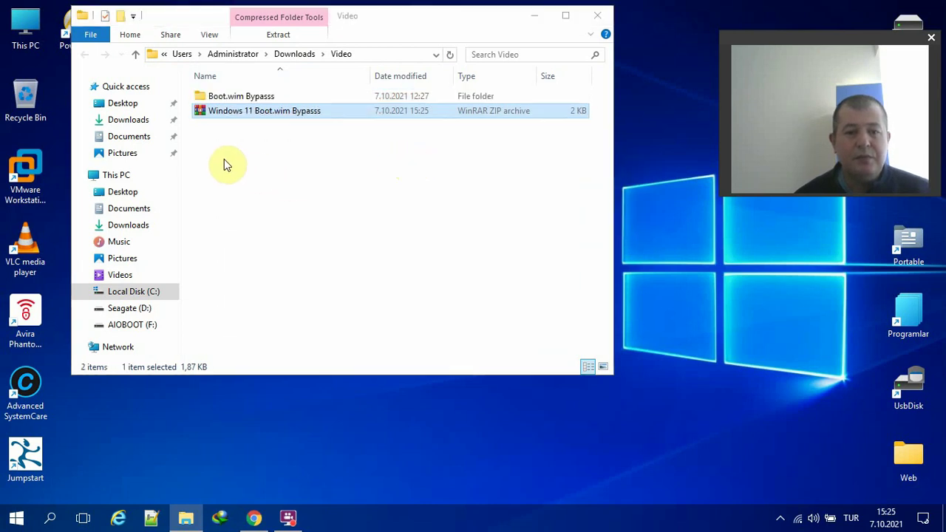
# Step: Move the X folder and the bypass file from Boot.wim Bypasss to the desktop, arranging them below the PowerISO shortcut
pyautogui.click(225, 98)
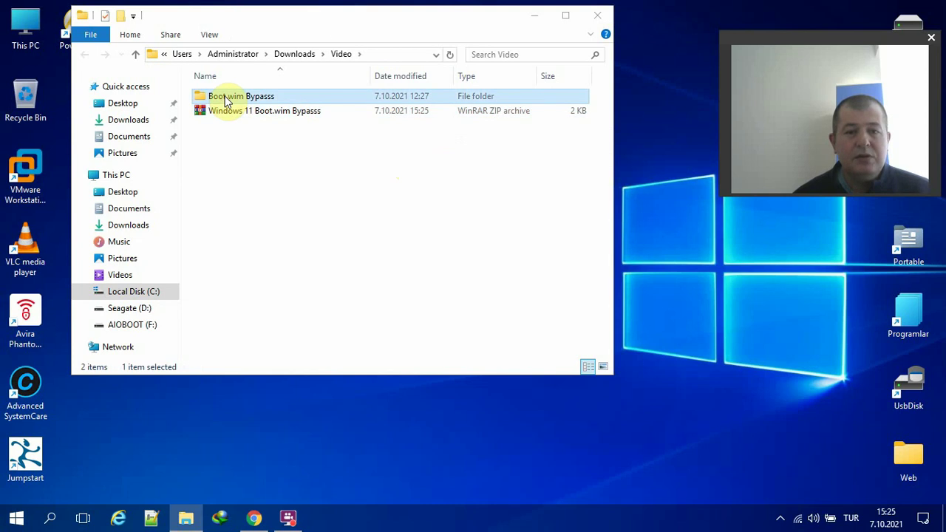
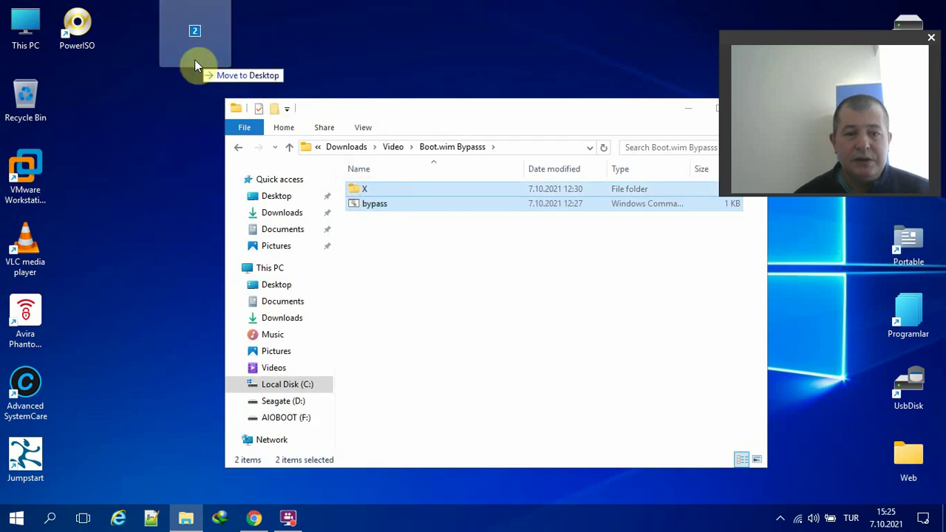
pyautogui.moveTo(195, 65); pyautogui.dragTo(196, 65)
pyautogui.moveTo(613, 112); pyautogui.dragTo(595, 139)
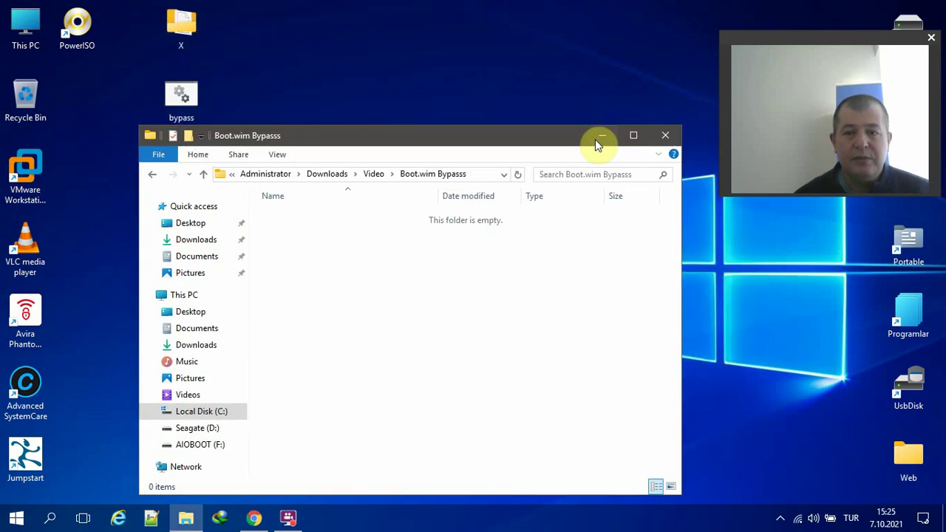
pyautogui.click(600, 138)
pyautogui.moveTo(179, 26); pyautogui.dragTo(83, 96)
# Step: Read the Beni OKU! instructions in the desktop X folder, then close the document and the folder
pyautogui.doubleClick(83, 100)
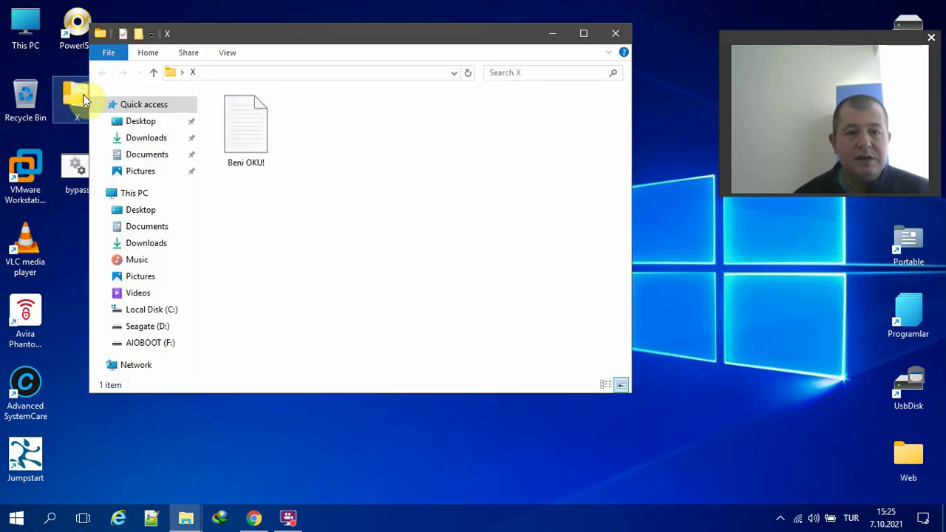
pyautogui.doubleClick(234, 137)
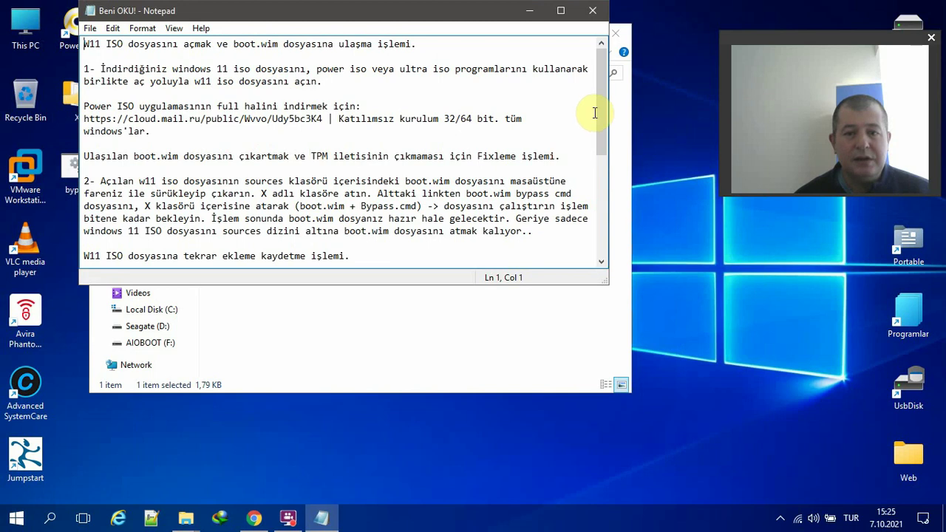
pyautogui.moveTo(598, 102)
pyautogui.mouseDown()
pyautogui.moveTo(591, 220)
pyautogui.moveTo(589, 116)
pyautogui.mouseUp()
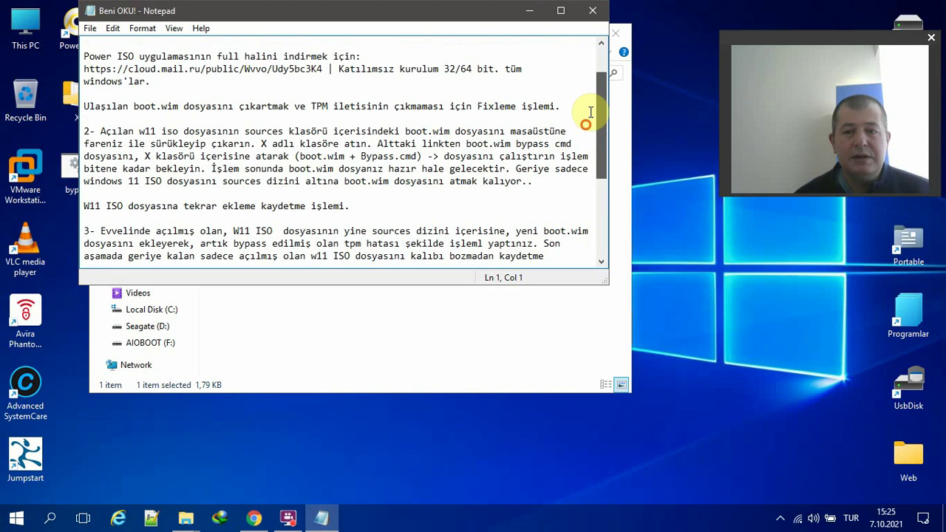
pyautogui.click(594, 10)
pyautogui.click(617, 34)
# Step: Open the W11 folder inside the WINDOWS directory of the ISO Files location
pyautogui.moveTo(766, 43); pyautogui.dragTo(712, 20)
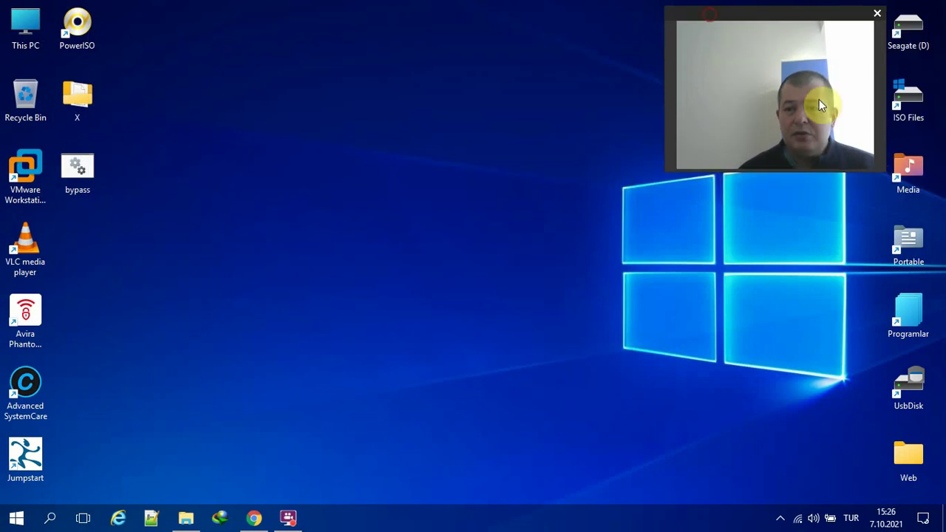
pyautogui.doubleClick(904, 105)
pyautogui.doubleClick(260, 177)
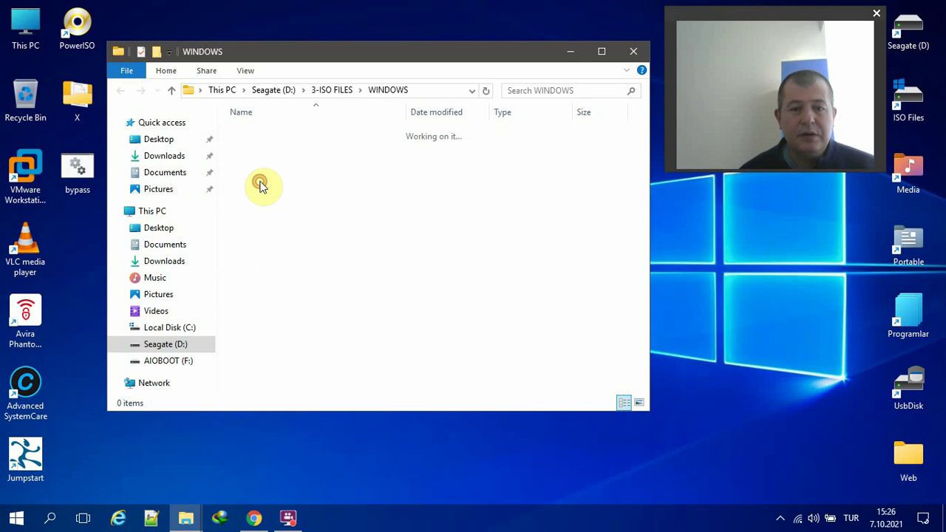
pyautogui.click(256, 192)
pyautogui.doubleClick(257, 191)
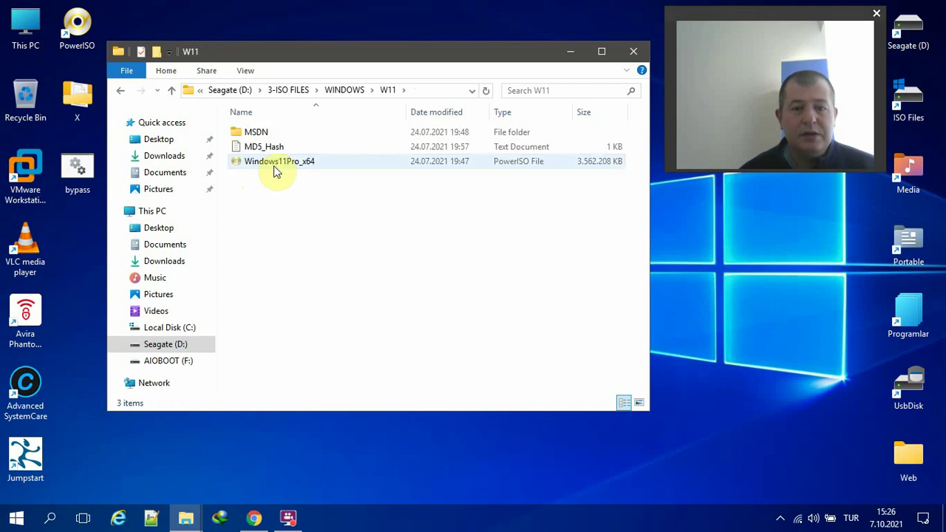
# Step: Open the Windows11Pro_x64 image with PowerISO, and close the W11 folder window
pyautogui.rightClick(274, 166)
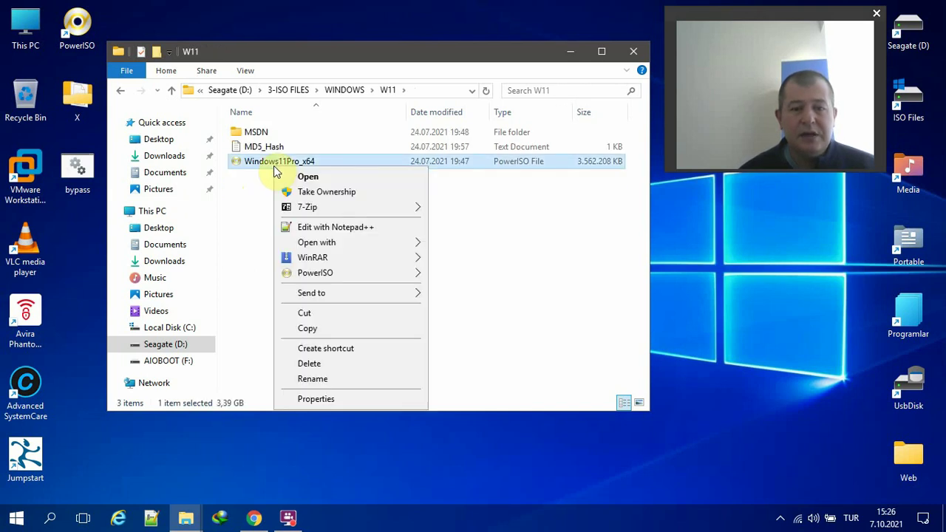
pyautogui.click(94, 35)
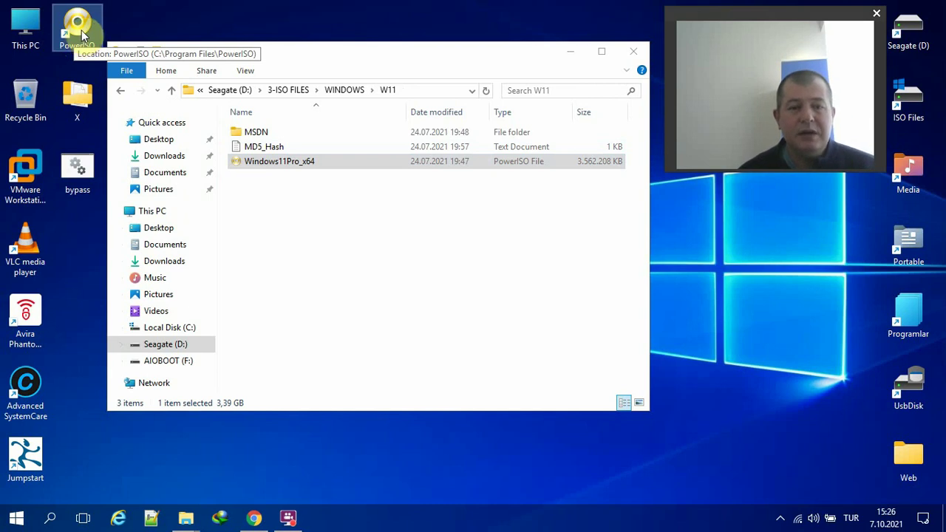
pyautogui.click(265, 164)
pyautogui.rightClick(273, 161)
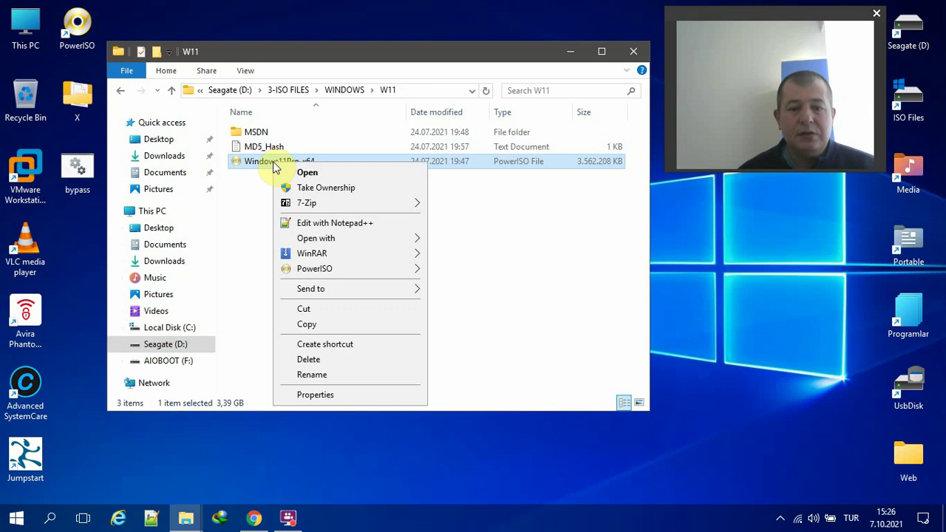
pyautogui.moveTo(389, 242)
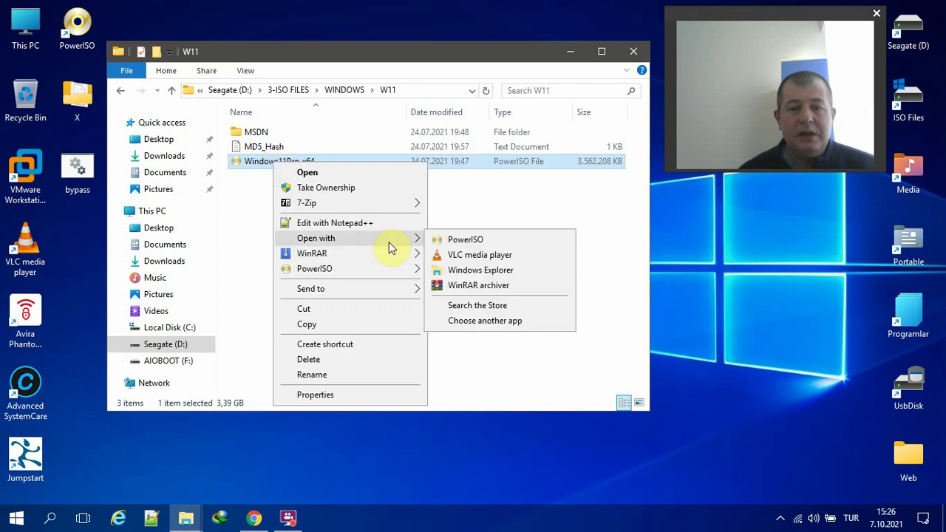
pyautogui.click(466, 241)
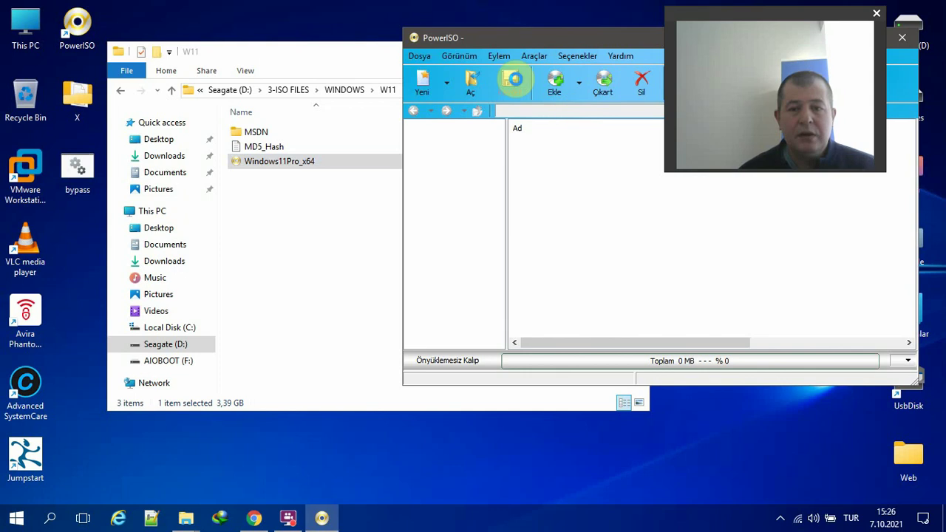
pyautogui.moveTo(546, 41); pyautogui.dragTo(281, 29)
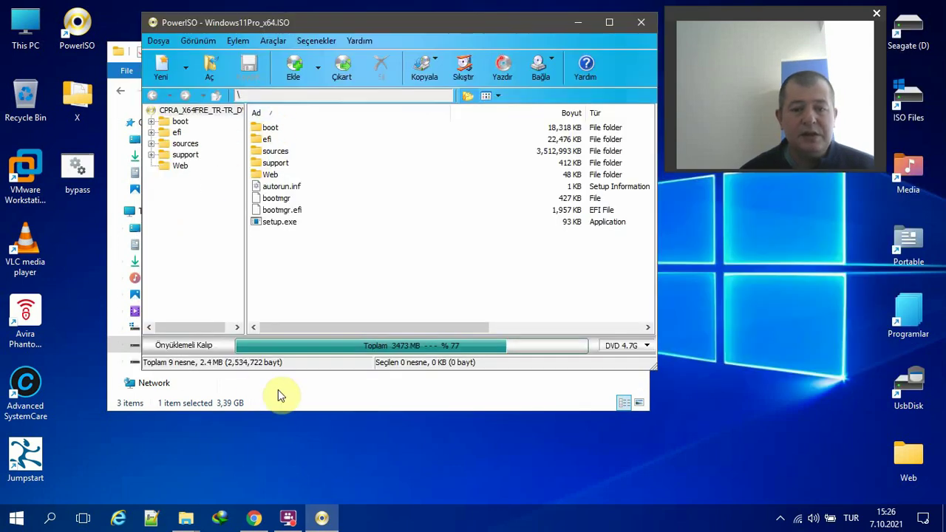
pyautogui.click(295, 396)
pyautogui.click(567, 53)
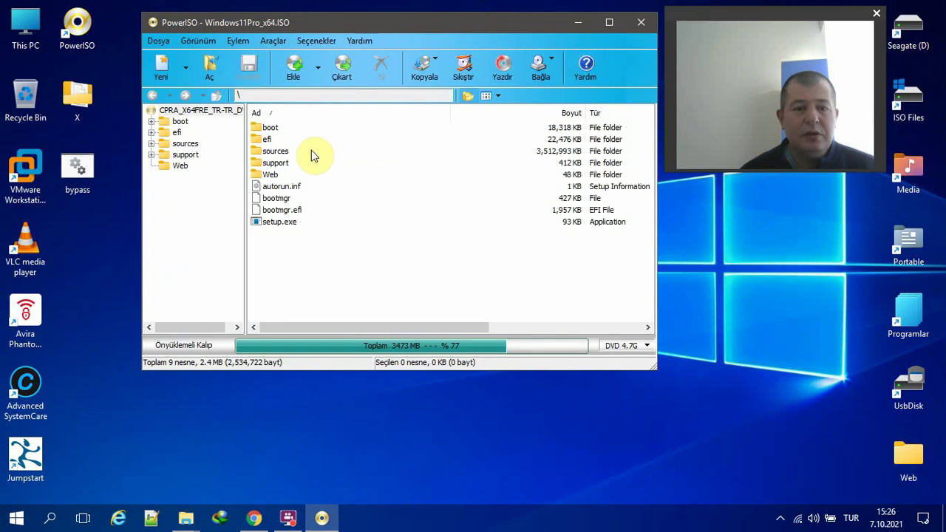
# Step: Extract boot.wim from the ISO's sources folder into the desktop X folder, retrying the transfer if it stalls
pyautogui.click(185, 144)
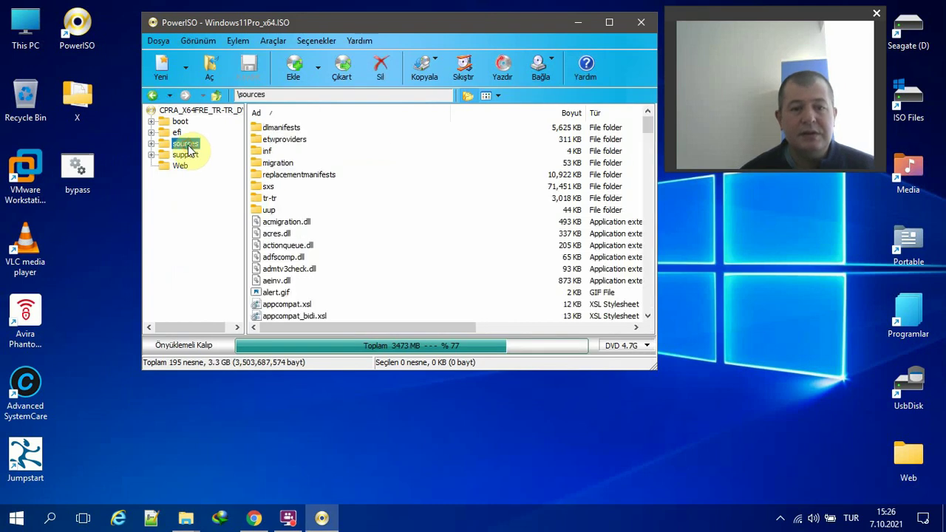
pyautogui.click(307, 219)
pyautogui.scroll(-8, 308, 222)
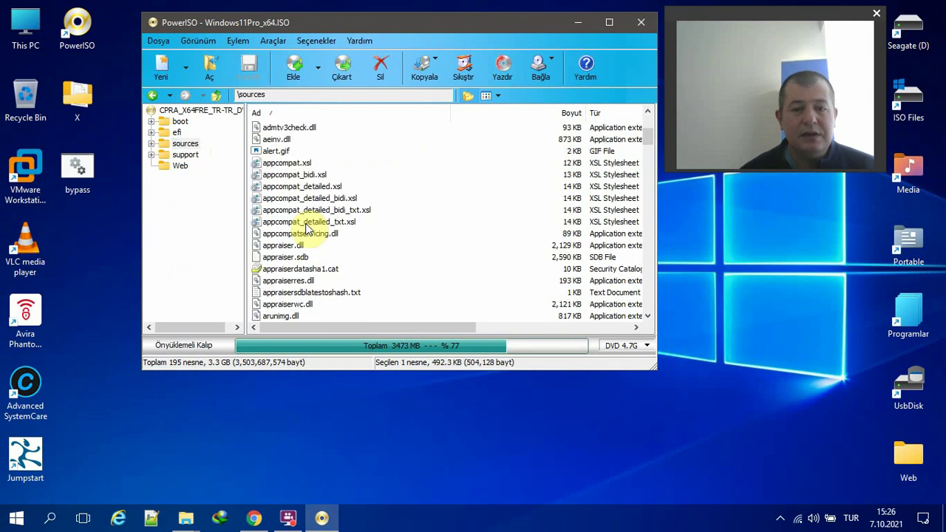
pyautogui.scroll(-3, 309, 230)
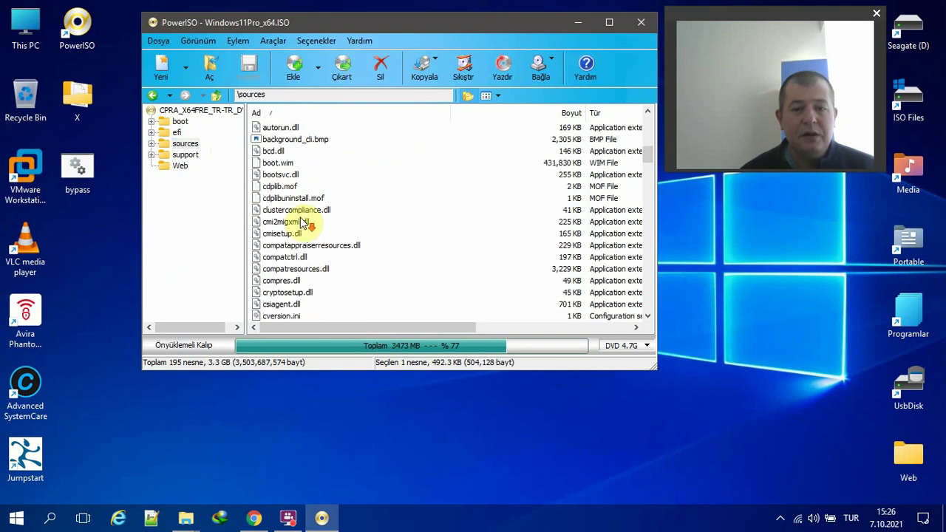
pyautogui.click(272, 163)
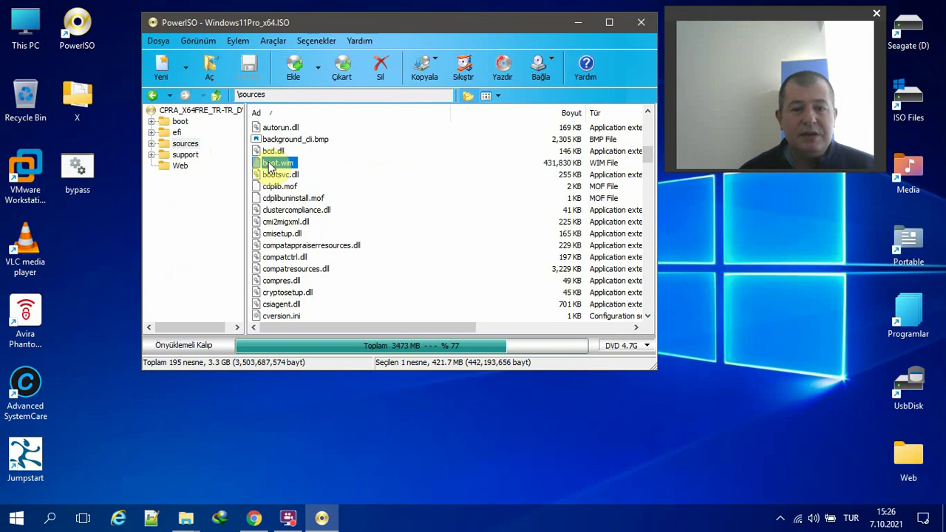
pyautogui.moveTo(271, 166); pyautogui.dragTo(83, 116)
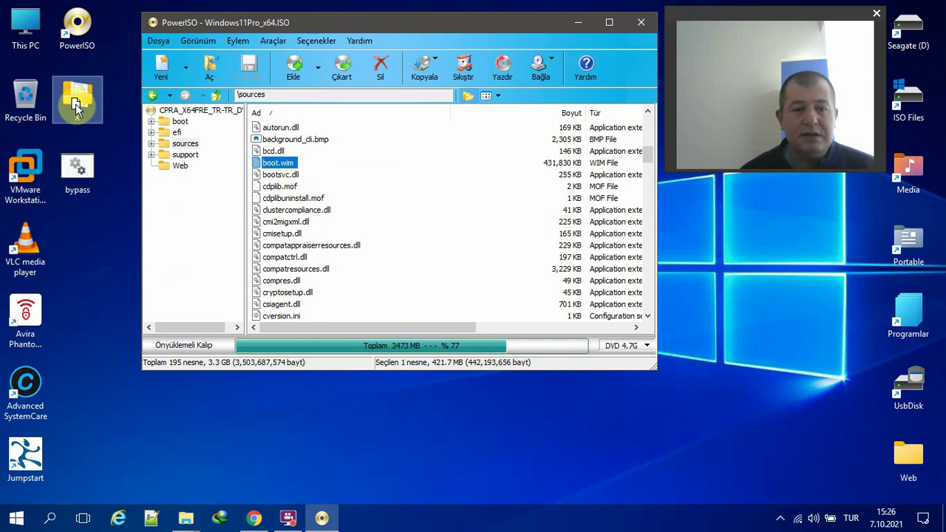
pyautogui.moveTo(75, 103); pyautogui.dragTo(75, 103)
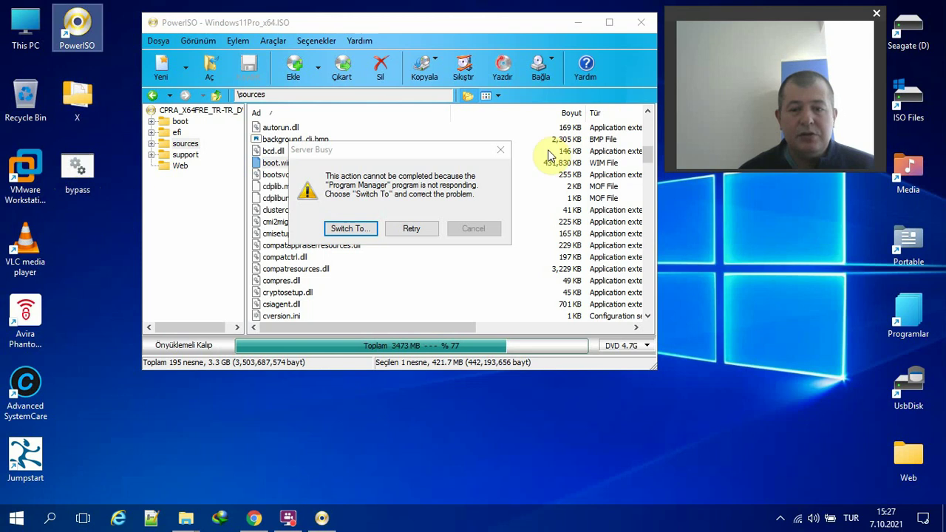
pyautogui.click(433, 228)
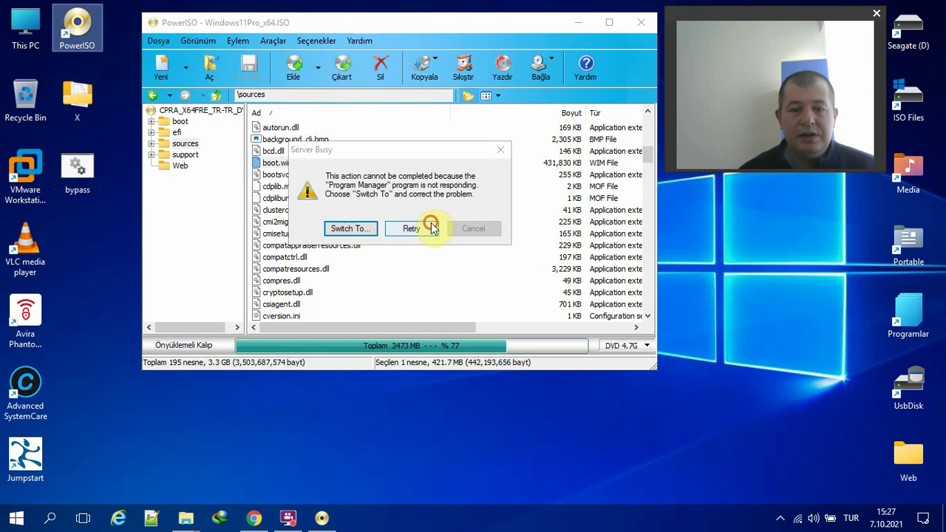
# Step: Minimize PowerISO, move the bypass script into the desktop X folder beside boot.wim, and run it from there
pyautogui.click(579, 27)
pyautogui.moveTo(80, 176); pyautogui.dragTo(79, 106)
pyautogui.doubleClick(78, 106)
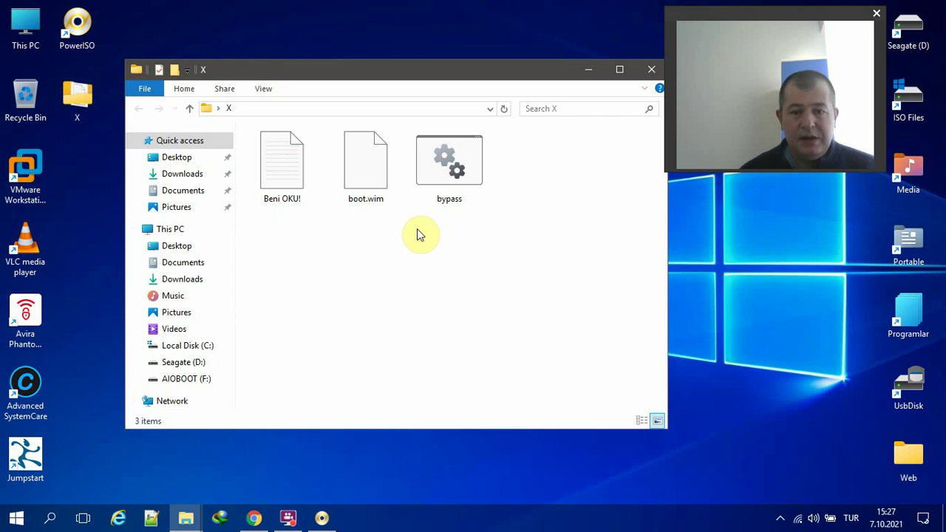
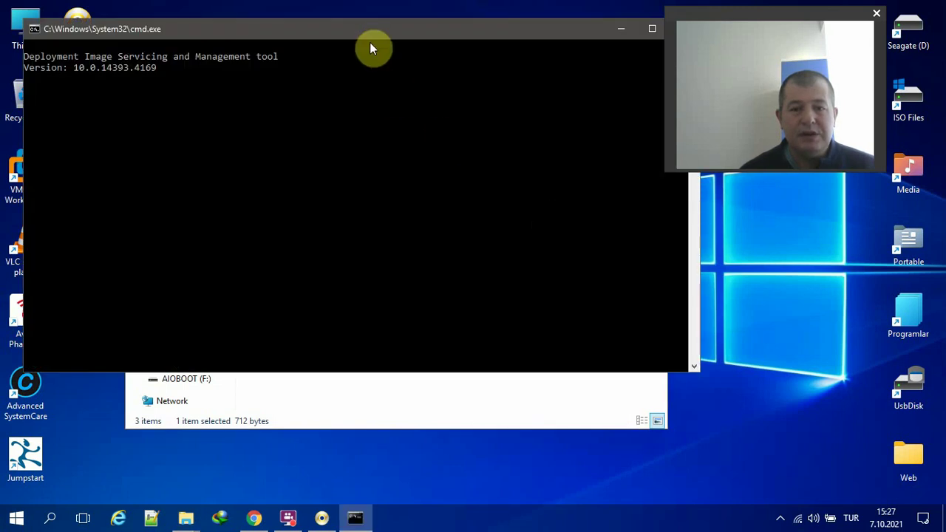
pyautogui.moveTo(371, 36); pyautogui.dragTo(438, 176)
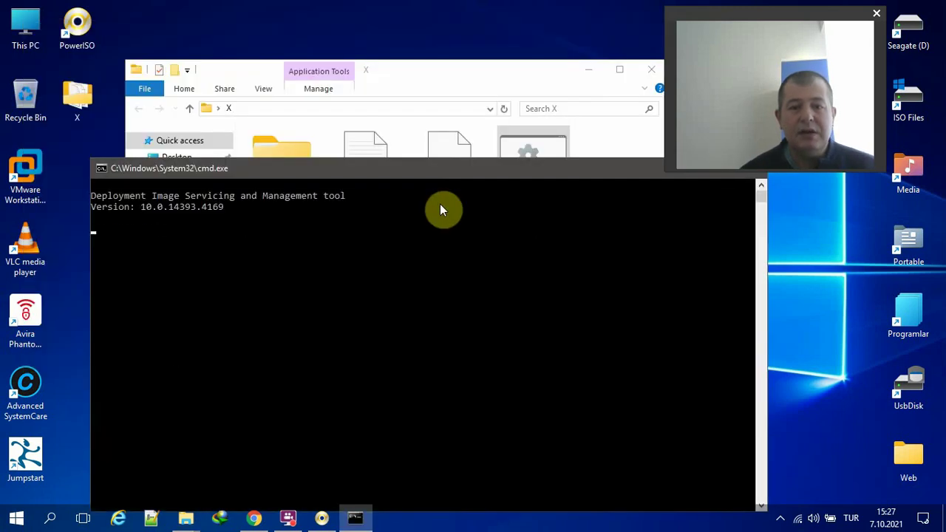
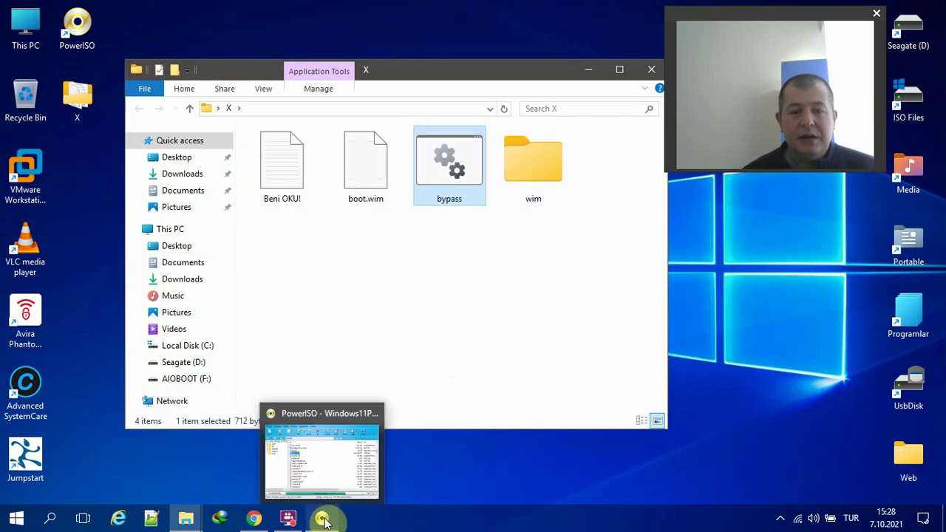
# Step: Try to replace boot.wim in the ISO's sources folder with the processed boot.wim from the X folder
pyautogui.click(322, 519)
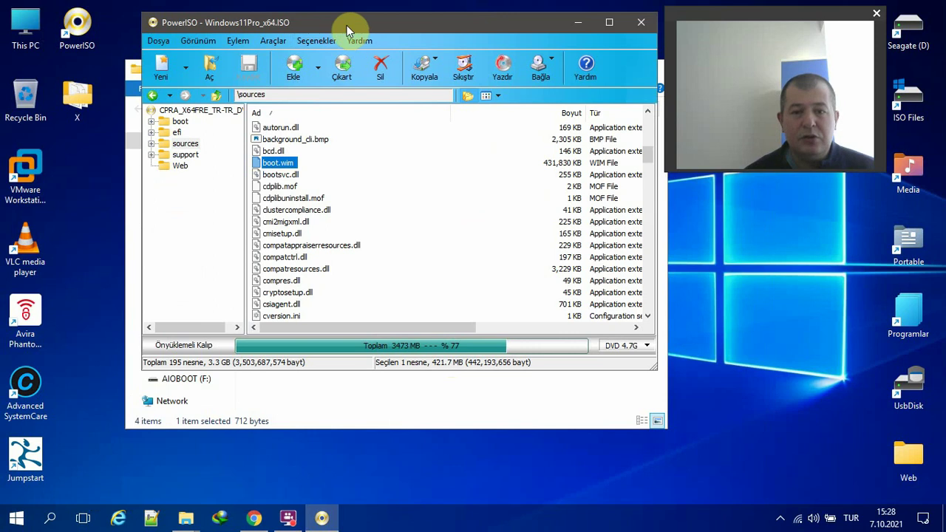
pyautogui.moveTo(612, 233); pyautogui.dragTo(622, 225)
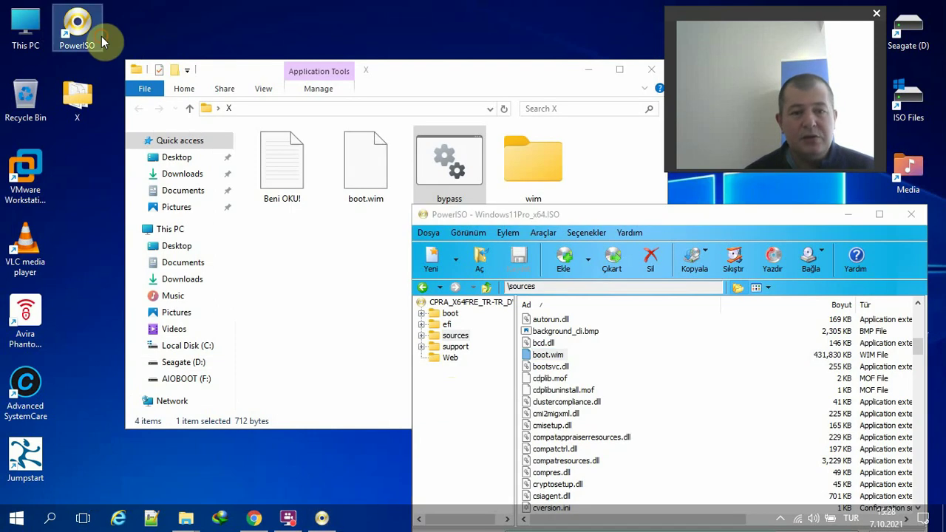
pyautogui.click(559, 356)
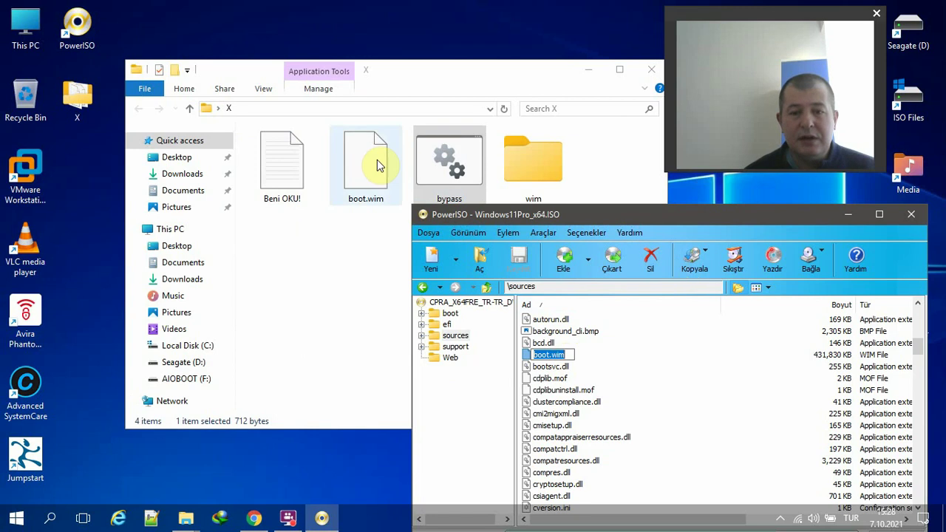
pyautogui.moveTo(377, 159); pyautogui.dragTo(586, 358)
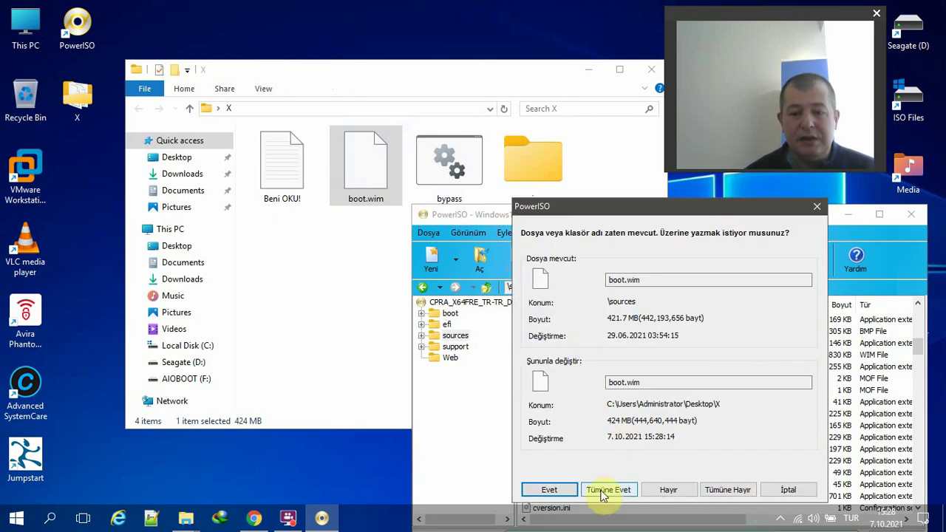
pyautogui.click(803, 498)
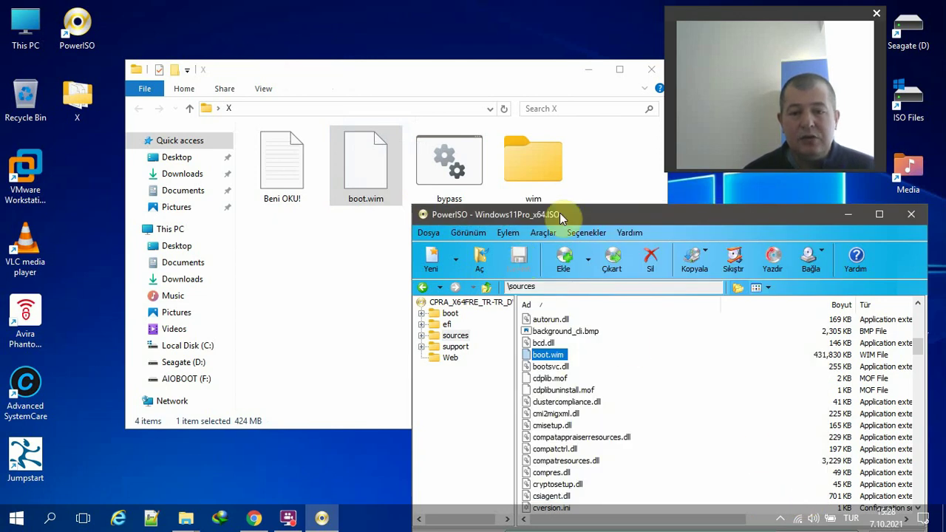
# Step: Try to save the Windows11Pro_x64 ISO, and close both PowerISO and the X folder window
pyautogui.moveTo(559, 213); pyautogui.dragTo(507, 173)
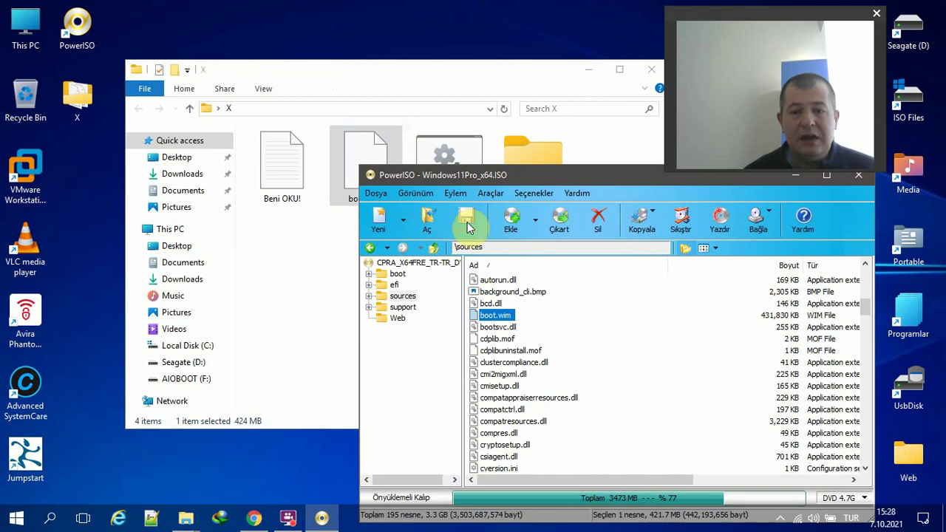
pyautogui.click(467, 222)
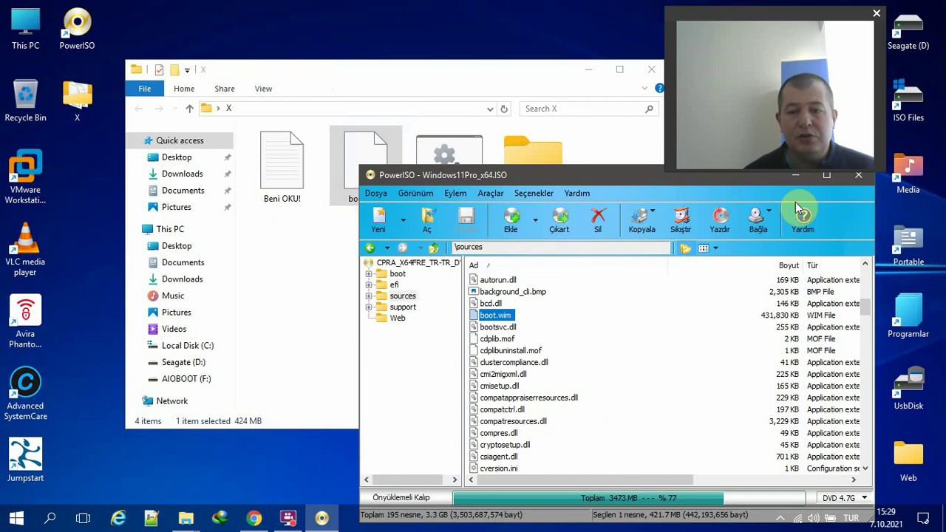
pyautogui.click(859, 177)
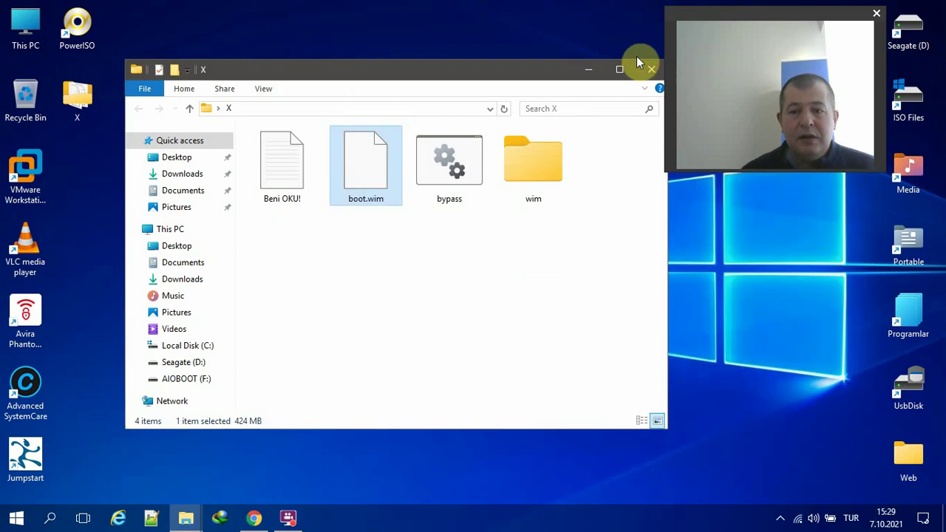
pyautogui.click(649, 71)
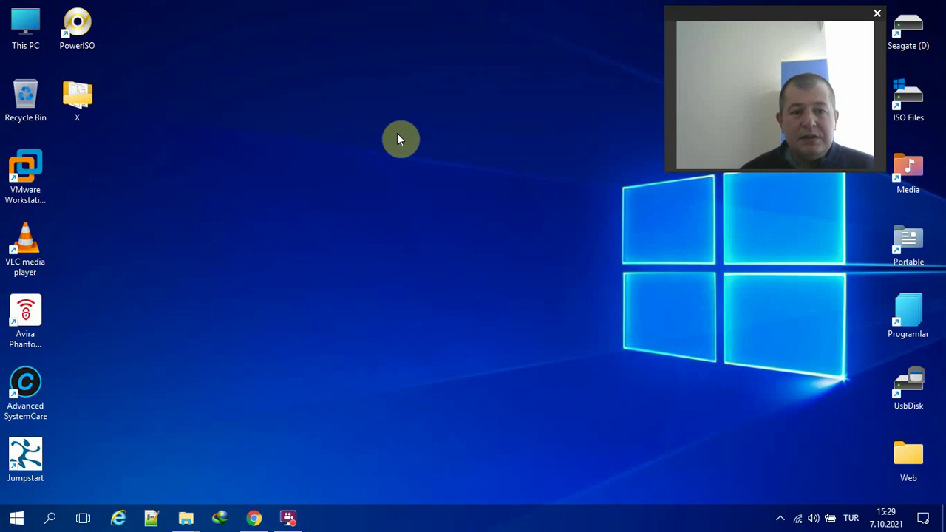
# Step: Switch to Chrome and review the forum post's Windows 11 TPM bypass instructions, removed checks and source links
pyautogui.click(253, 518)
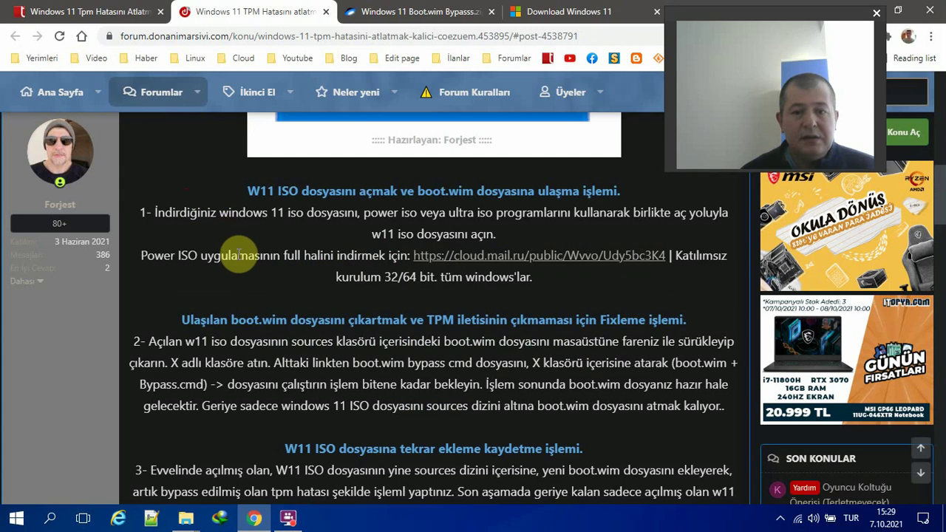
pyautogui.scroll(1, 237, 255)
pyautogui.scroll(-2, 210, 296)
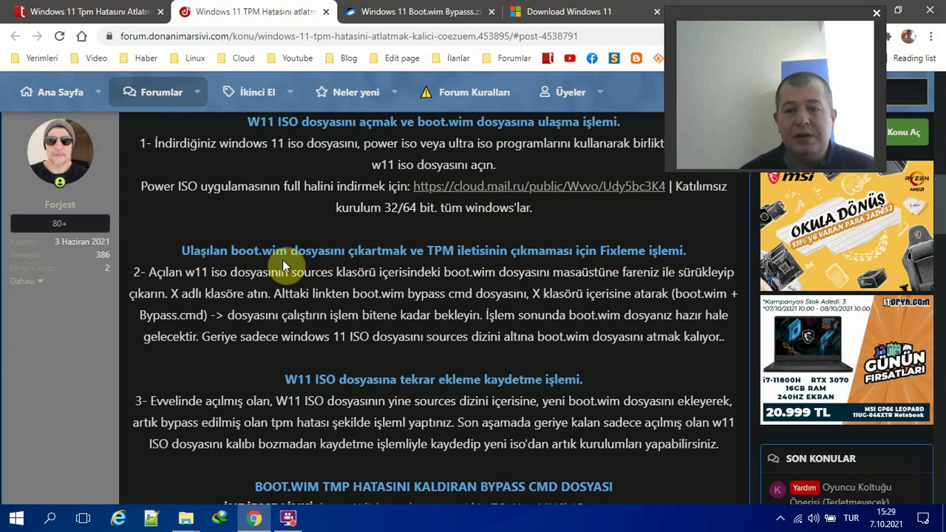
pyautogui.scroll(3, 283, 261)
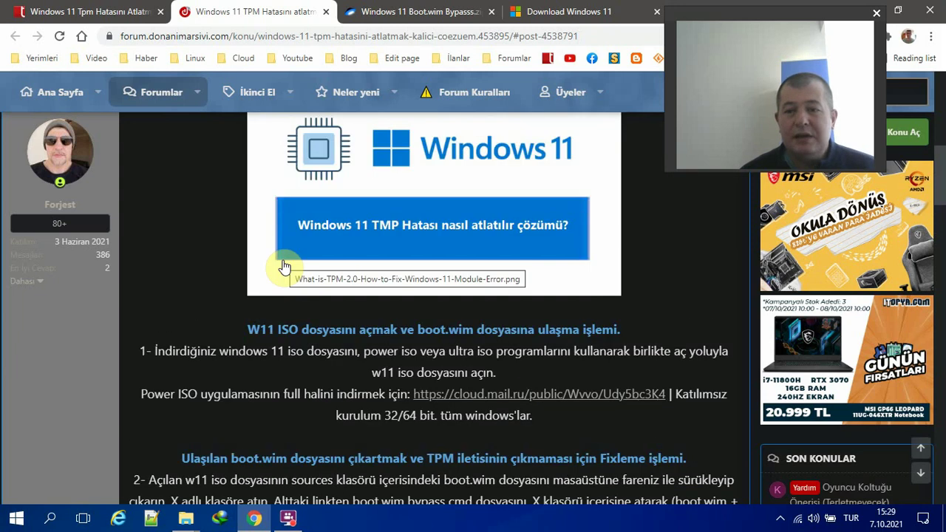
pyautogui.scroll(2, 283, 266)
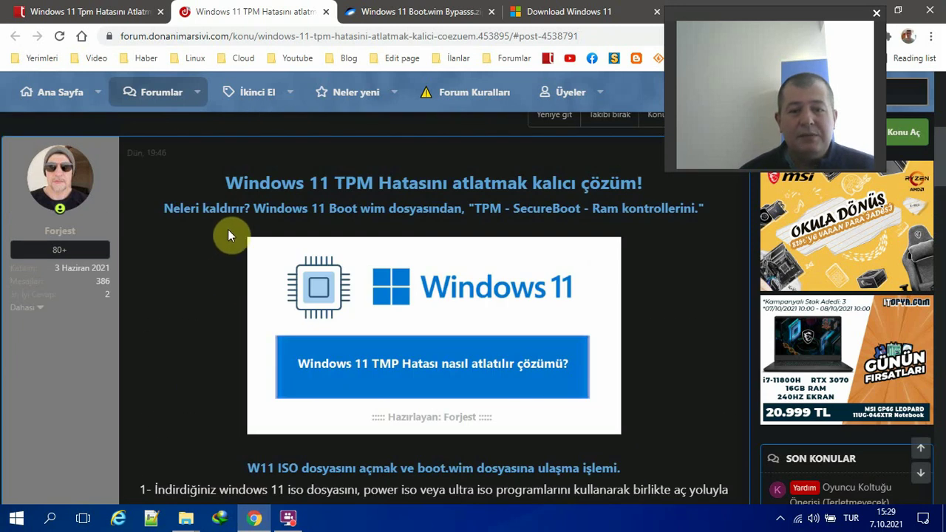
pyautogui.moveTo(226, 185); pyautogui.dragTo(691, 209)
pyautogui.scroll(-5, 271, 301)
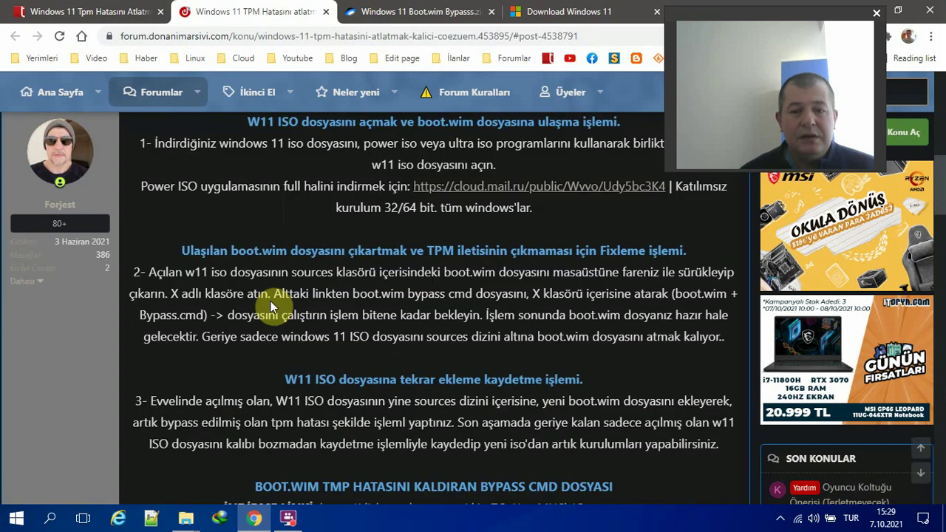
pyautogui.scroll(-5, 304, 266)
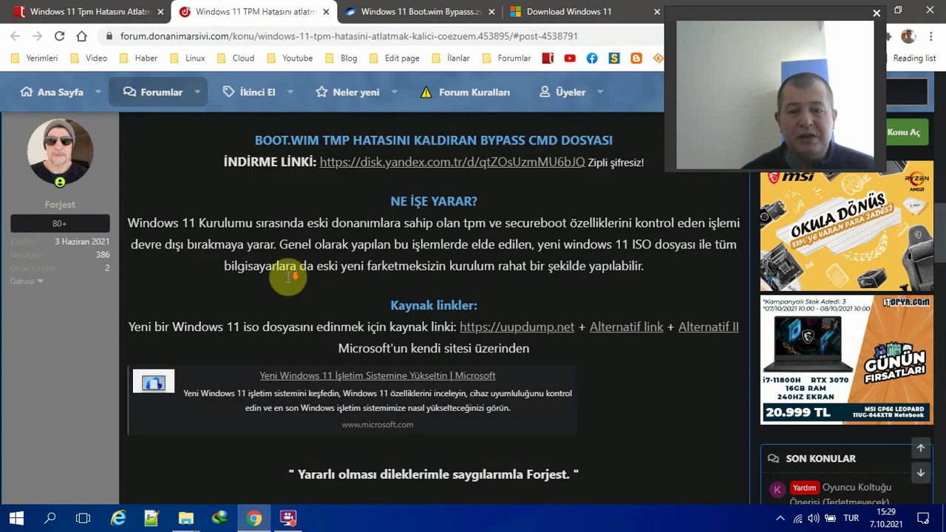
# Step: Close the Yandex Disk page for Windows 11 Boot.wim Bypasss.zip
pyautogui.click(428, 15)
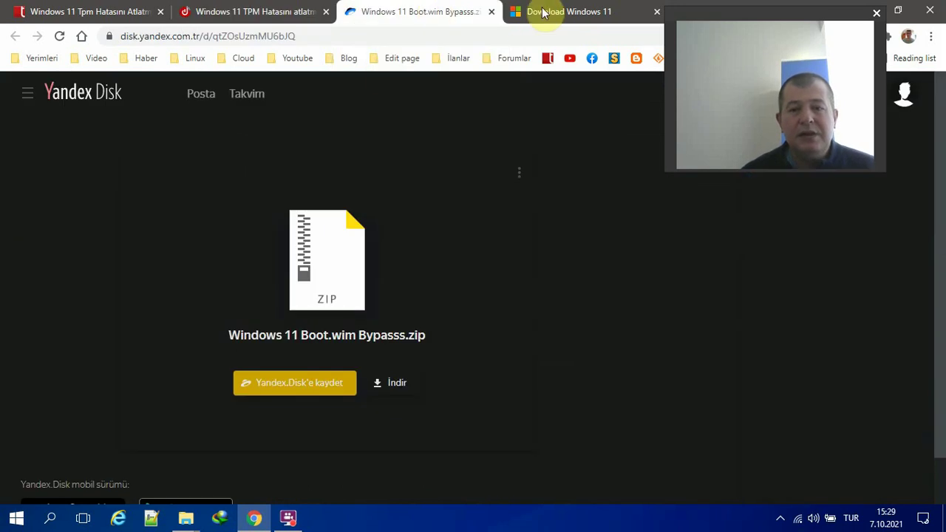
pyautogui.click(491, 14)
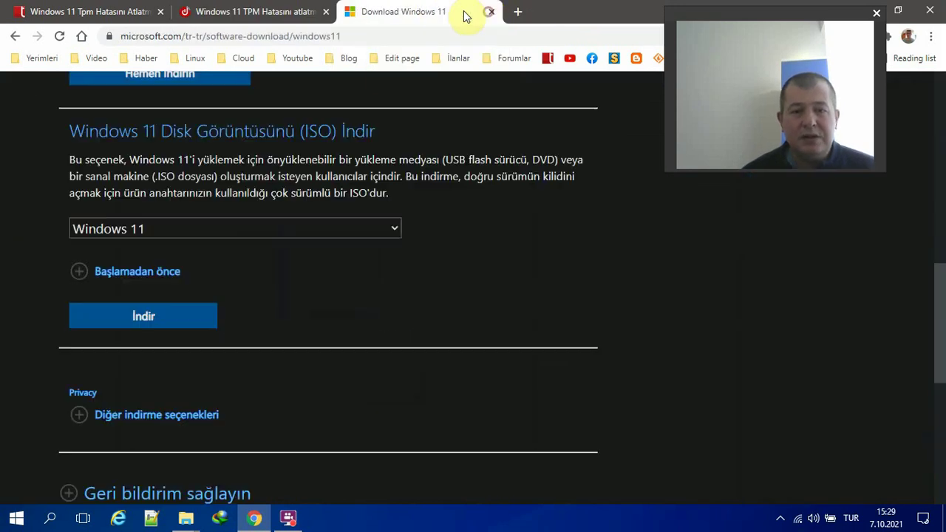
# Step: Review the forum post on the Windows 11 TPM error, including its written instructions and the animated PowerISO demonstration
pyautogui.click(283, 12)
pyautogui.click(74, 12)
pyautogui.scroll(3, 442, 422)
pyautogui.scroll(4, 480, 222)
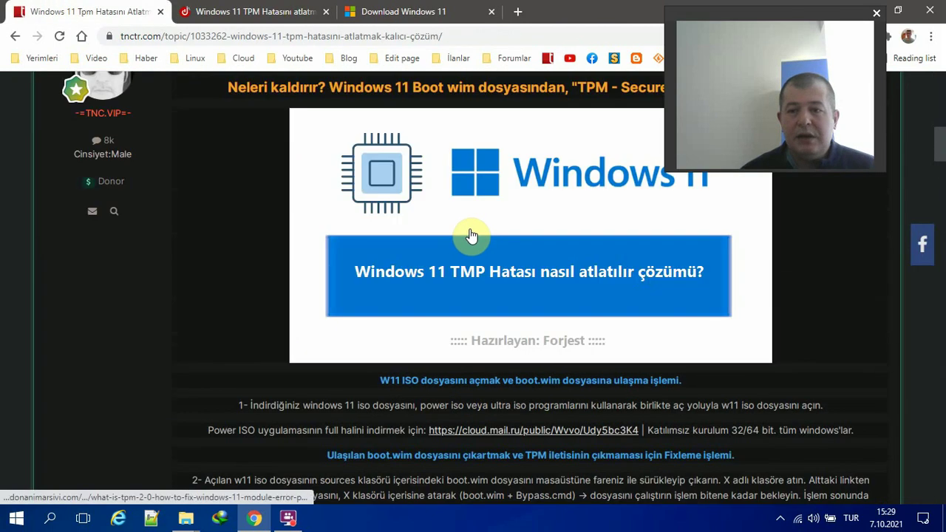
pyautogui.scroll(-11, 468, 237)
pyautogui.scroll(2, 425, 303)
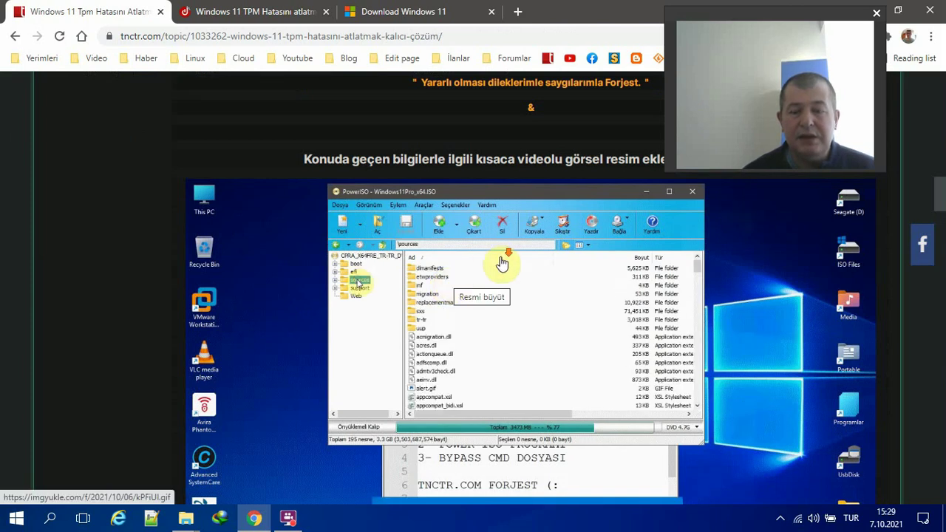
pyautogui.scroll(-2, 500, 258)
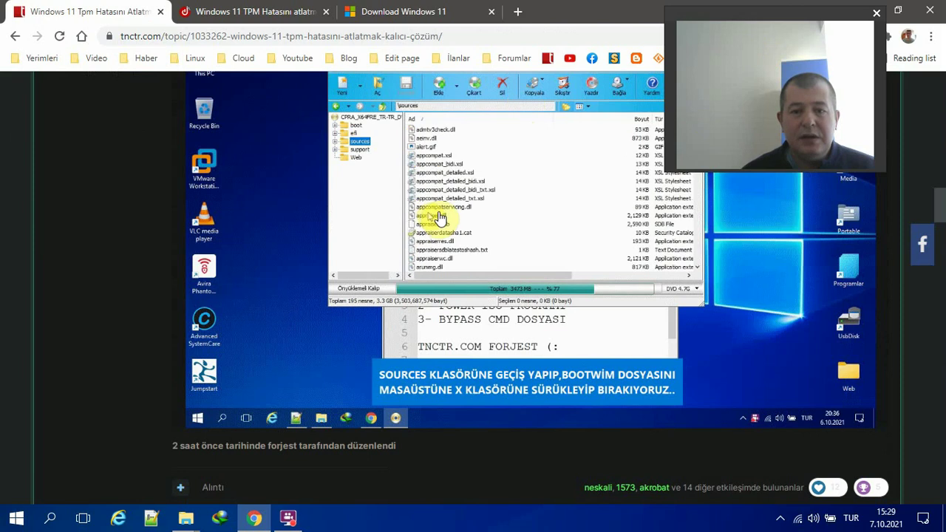
pyautogui.scroll(1, 523, 103)
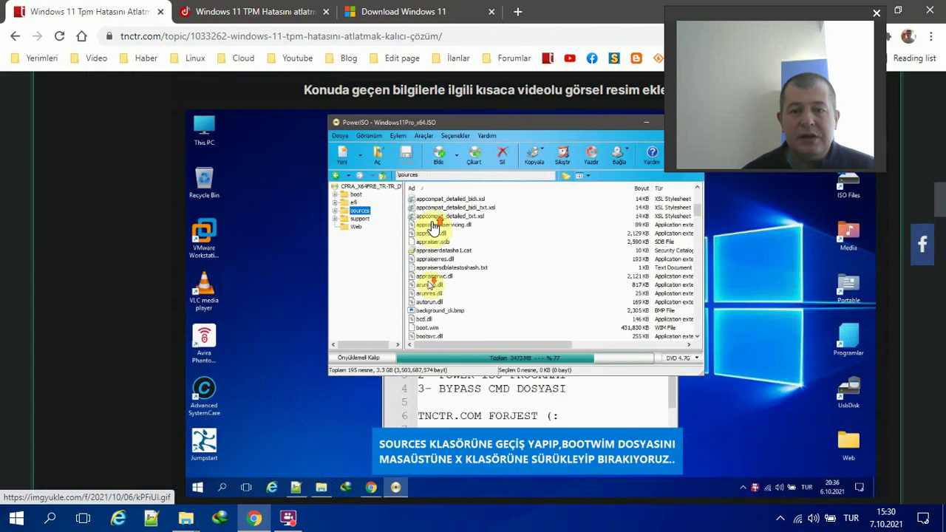
# Step: Review Microsoft's Windows 11 download page, including its web address, the introduction and the disk image (ISO) download section
pyautogui.doubleClick(634, 18)
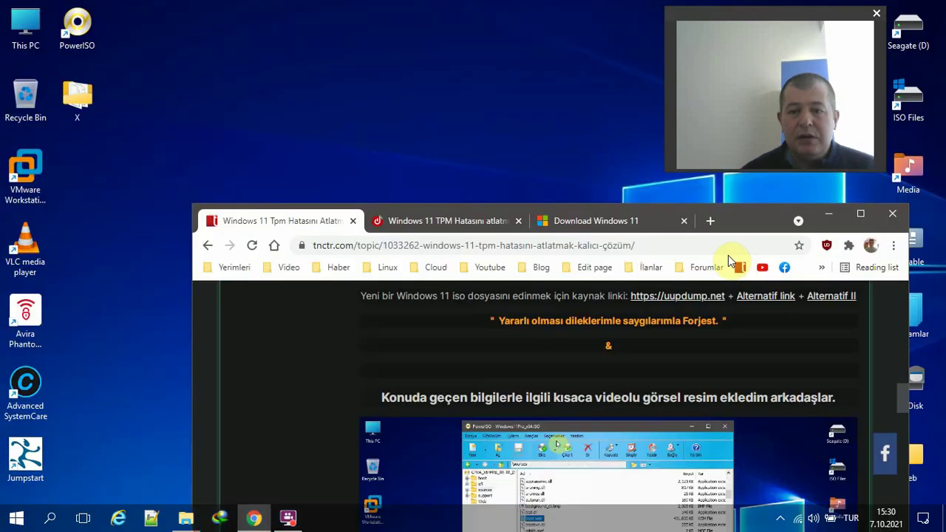
pyautogui.click(641, 220)
pyautogui.click(860, 214)
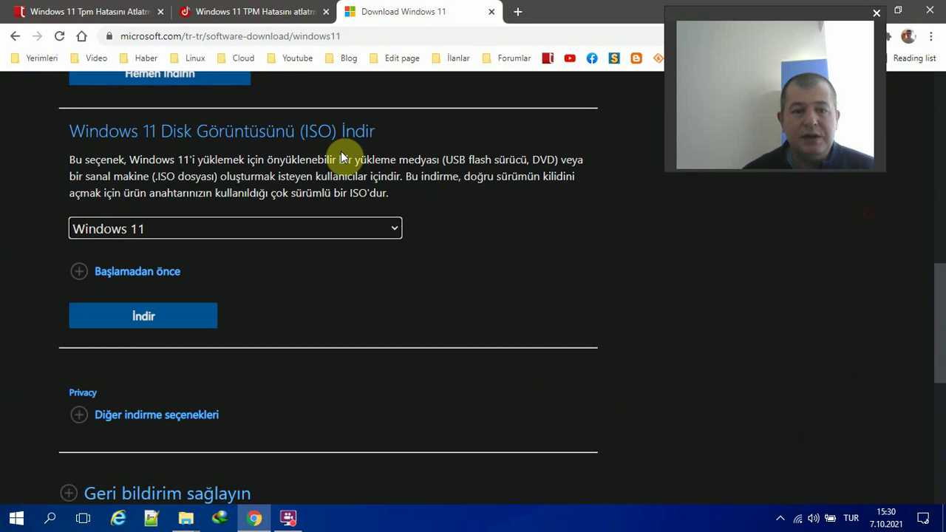
pyautogui.click(326, 33)
pyautogui.scroll(8, 4, 212)
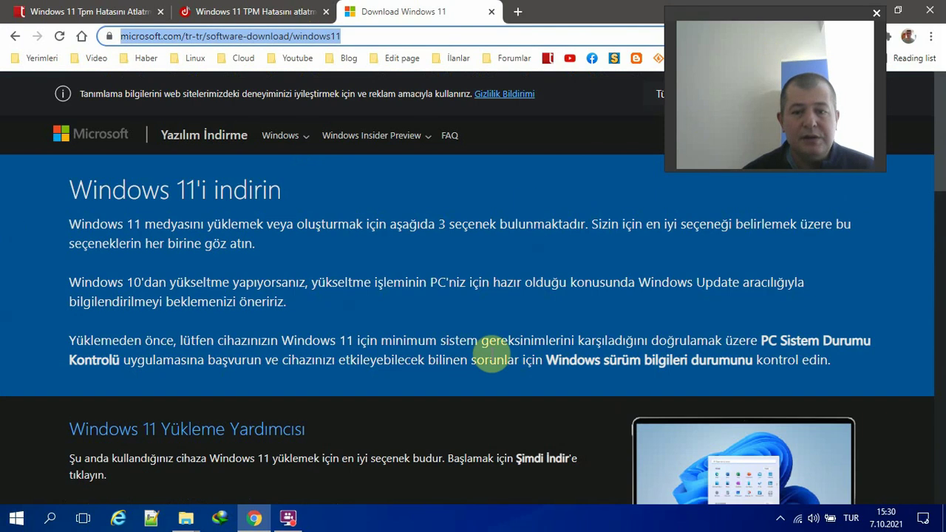
pyautogui.scroll(-6, 345, 291)
pyautogui.scroll(-1, 517, 228)
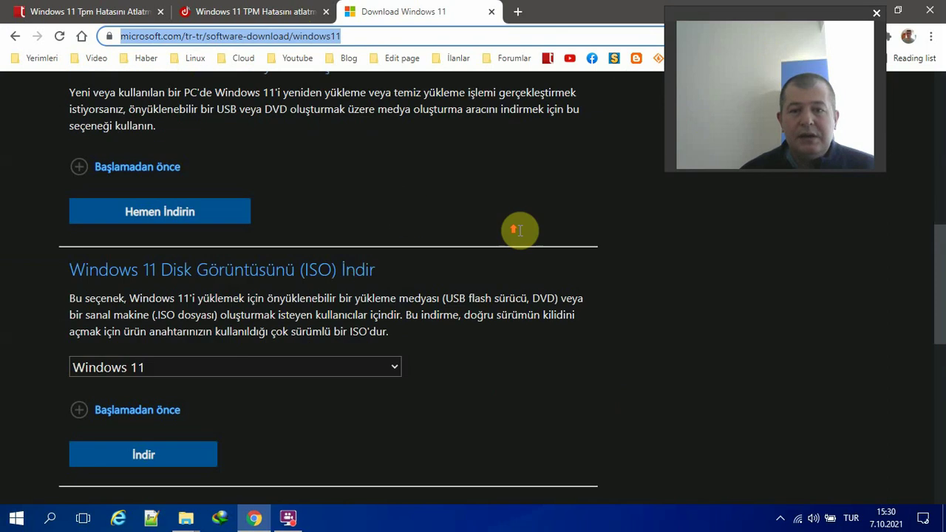
pyautogui.scroll(8, 520, 231)
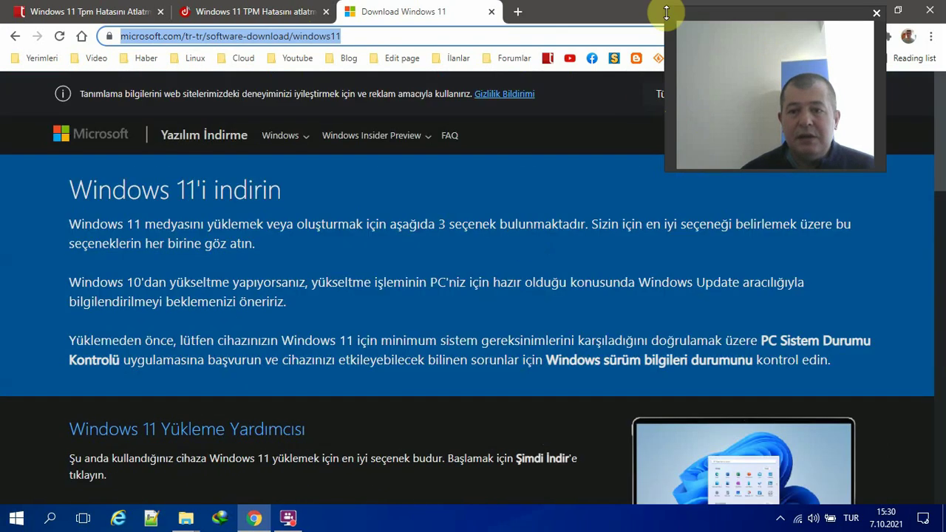
# Step: Restore the browser to a smaller window and minimize it to clear the desktop
pyautogui.moveTo(616, 10); pyautogui.dragTo(422, 132)
pyautogui.press('super+Down')
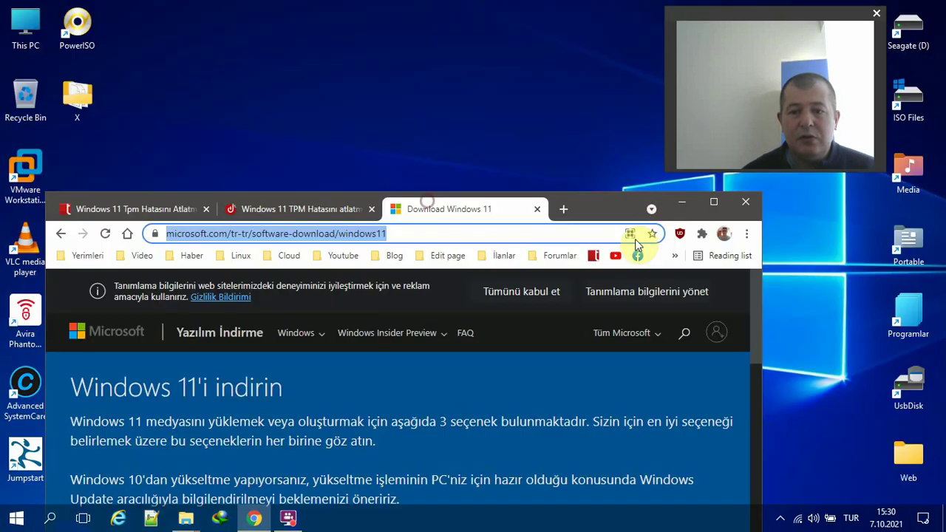
pyautogui.click(676, 198)
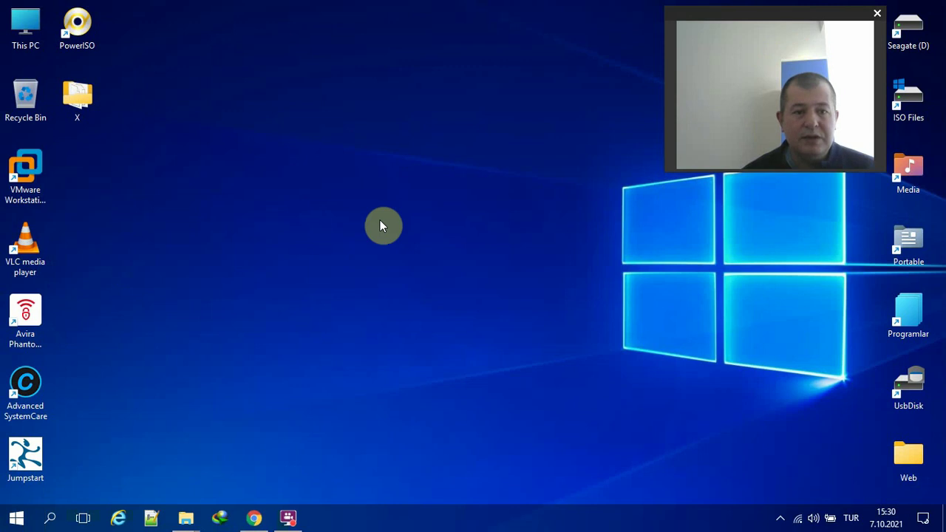